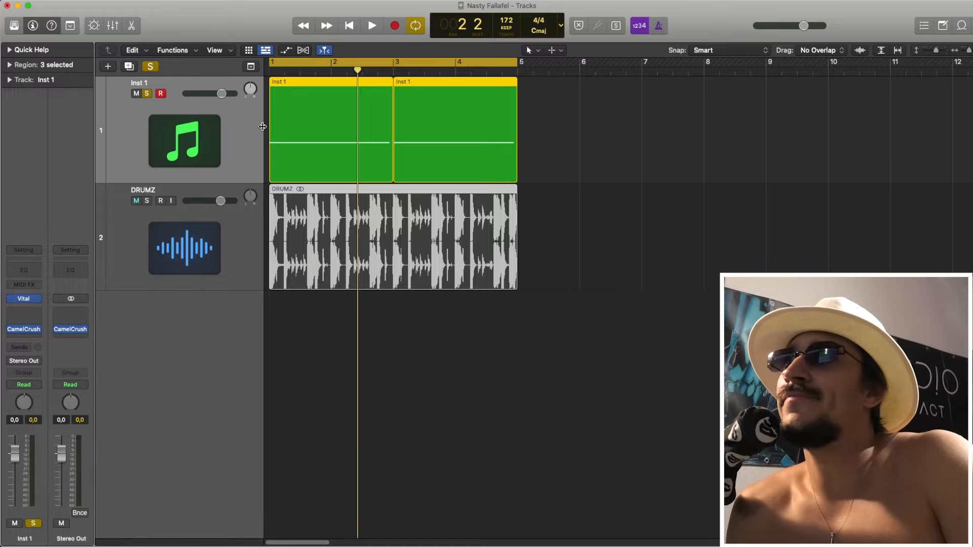
click(256, 131)
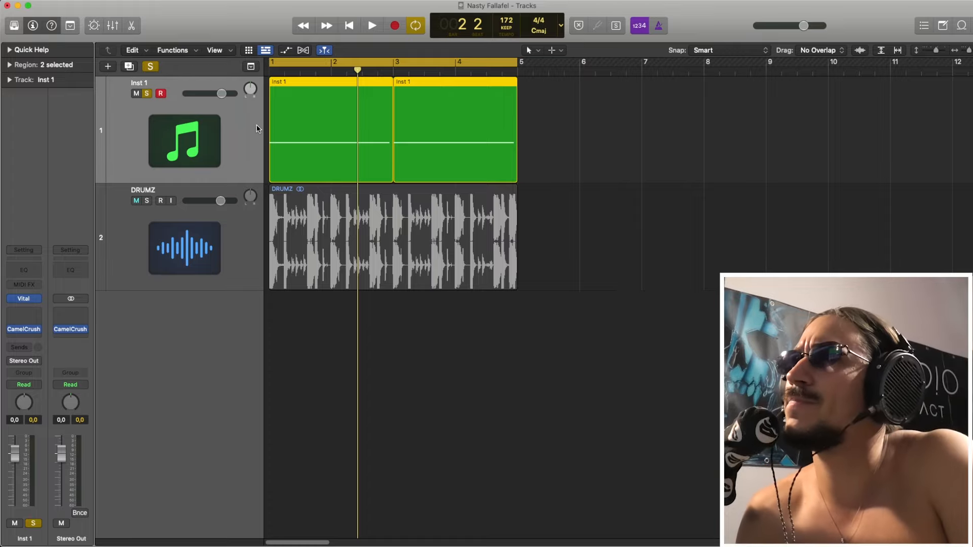
click(327, 349)
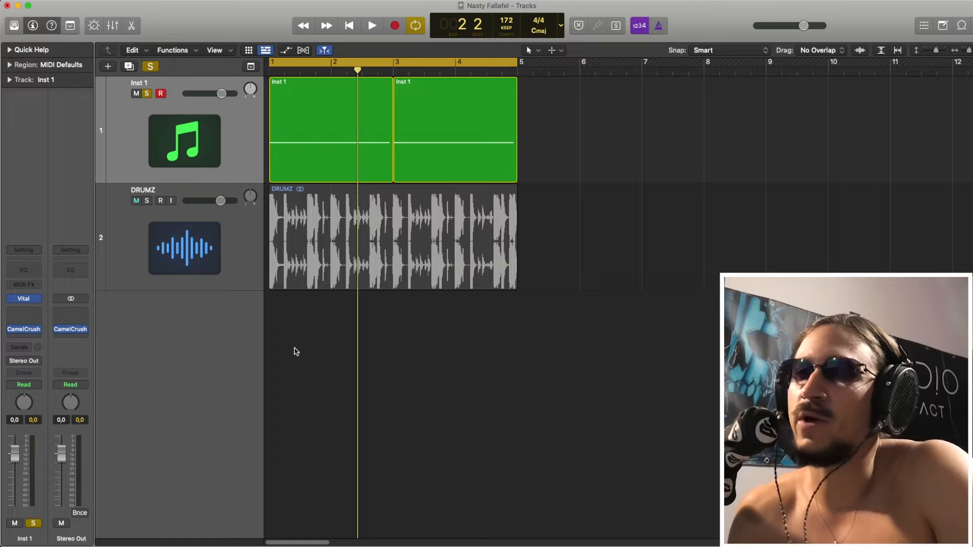
drag(294, 348, 462, 108)
drag(494, 344, 333, 128)
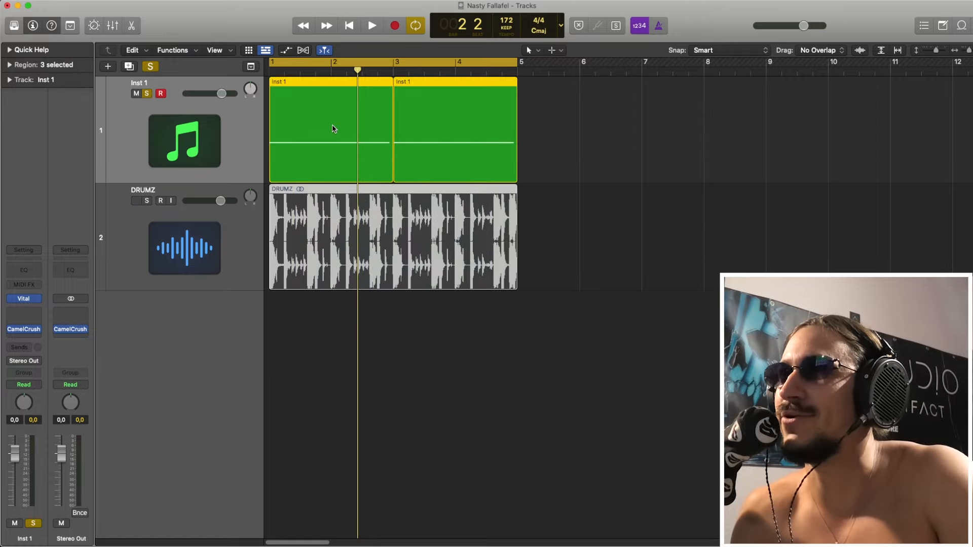
click(176, 139)
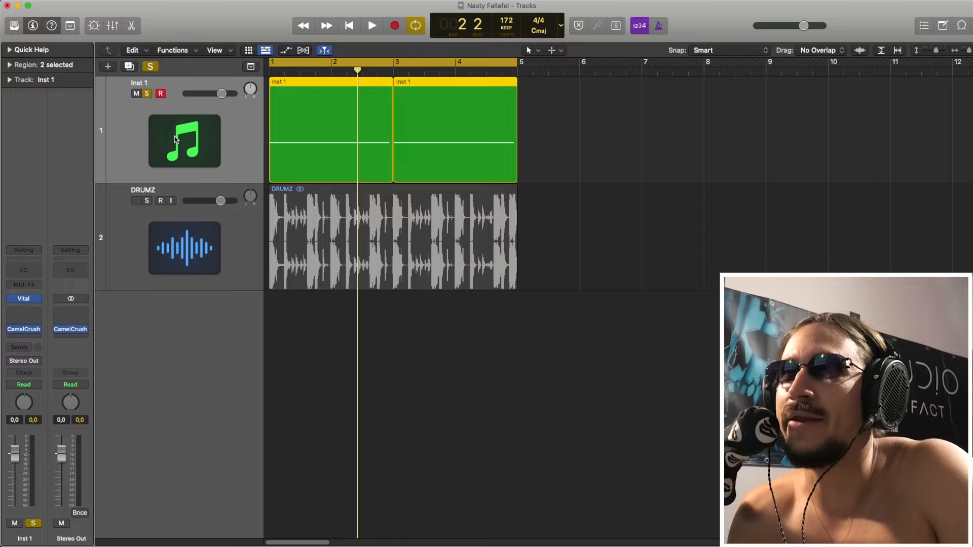
Step: Unsolo the Inst 1 track, select the DRUMZ track and play the loop with both tracks
click(146, 94)
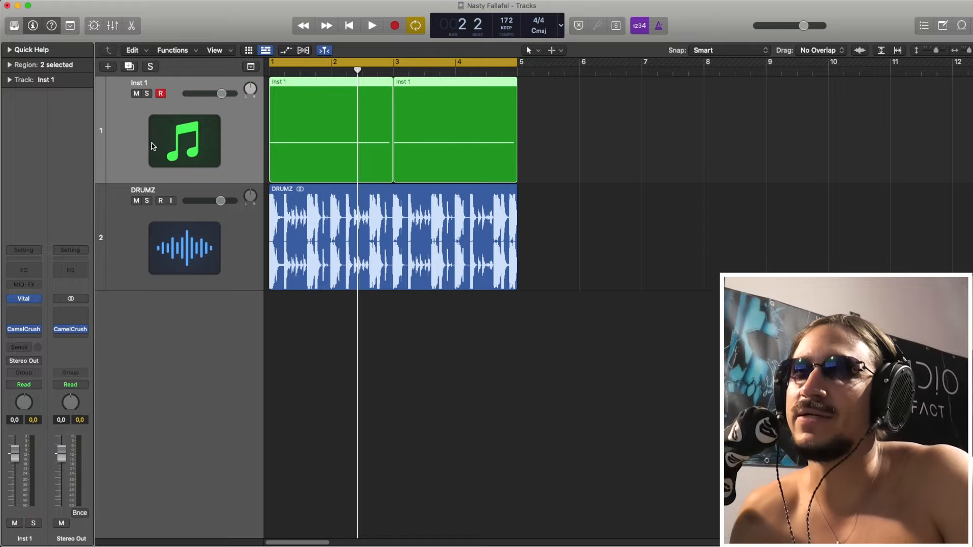
click(162, 268)
key(space)
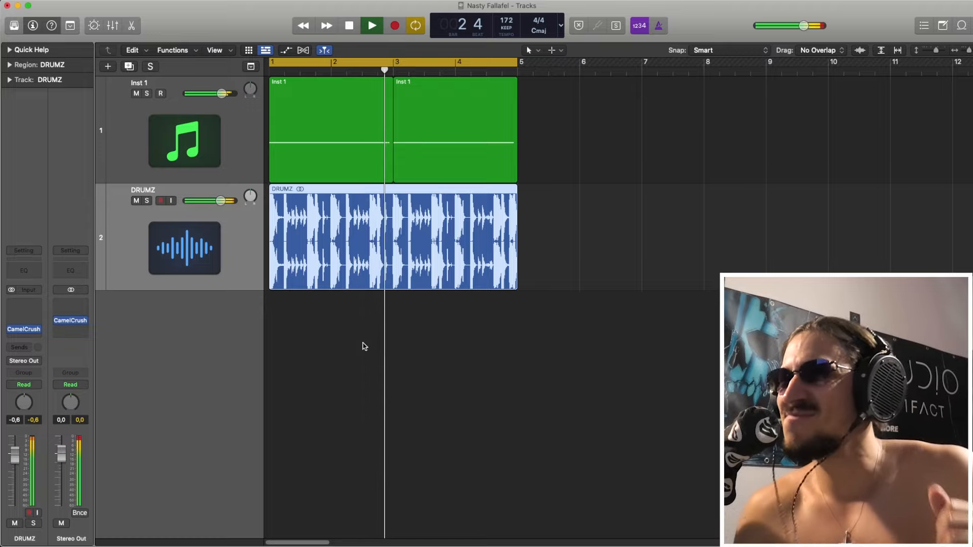
Step: Mute the DRUMZ track and open the Vital synth of the Inst 1 track while the loop plays
click(135, 200)
key(space)
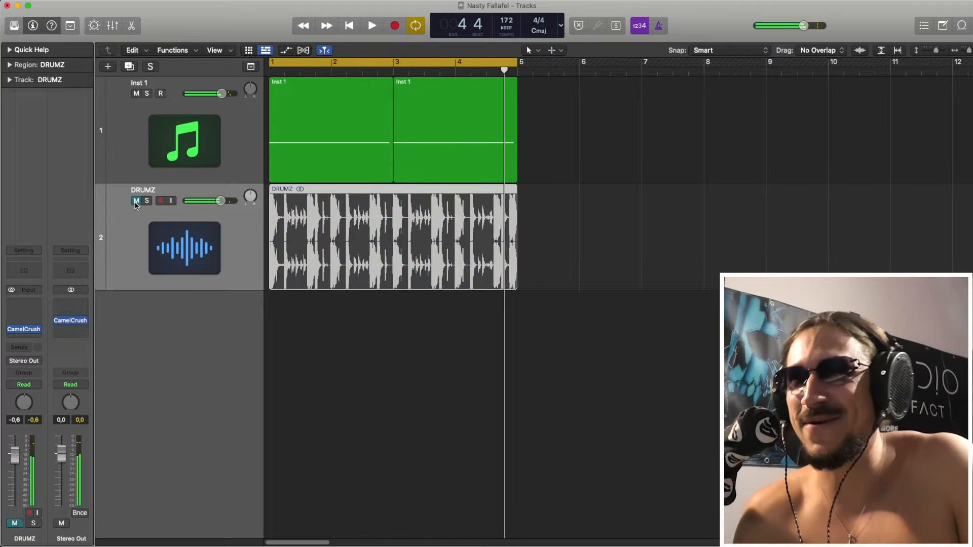
key(space)
click(154, 126)
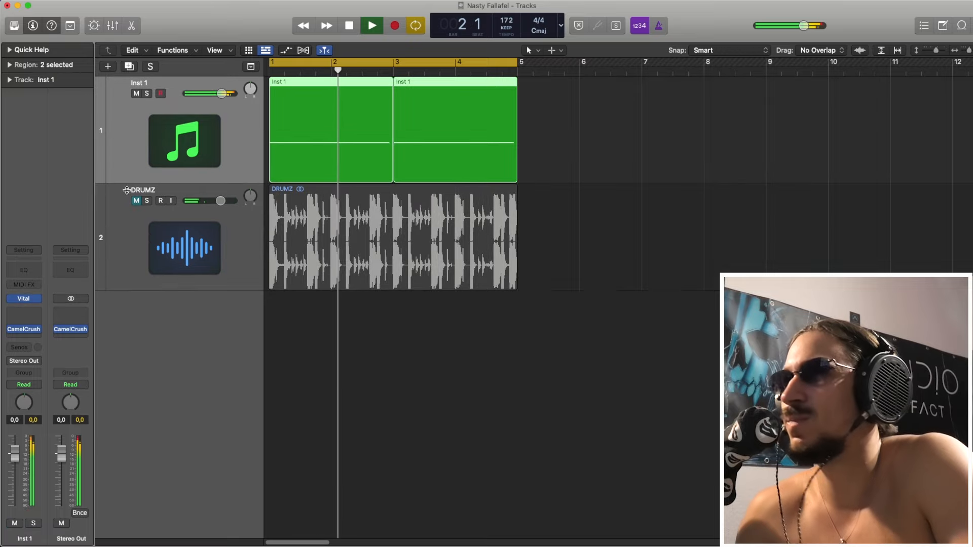
click(23, 299)
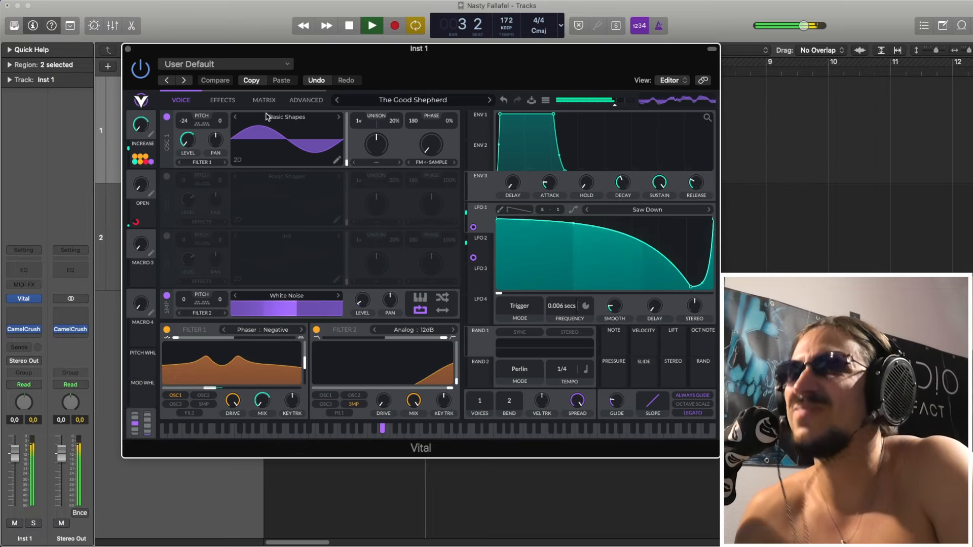
key(space)
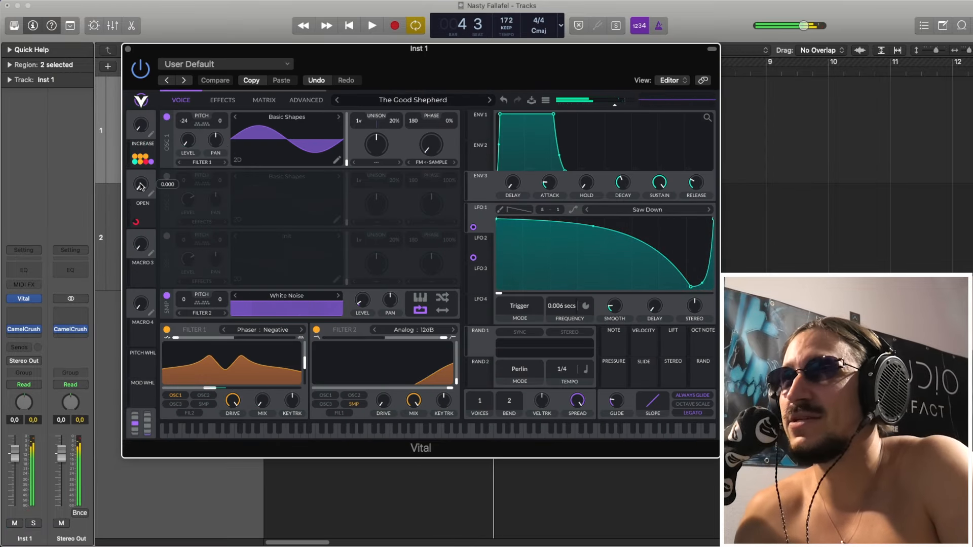
Step: Audition the loop with Vital's OPEN macro turned fully up and with it returned to 0
drag(140, 187, 140, 102)
key(space)
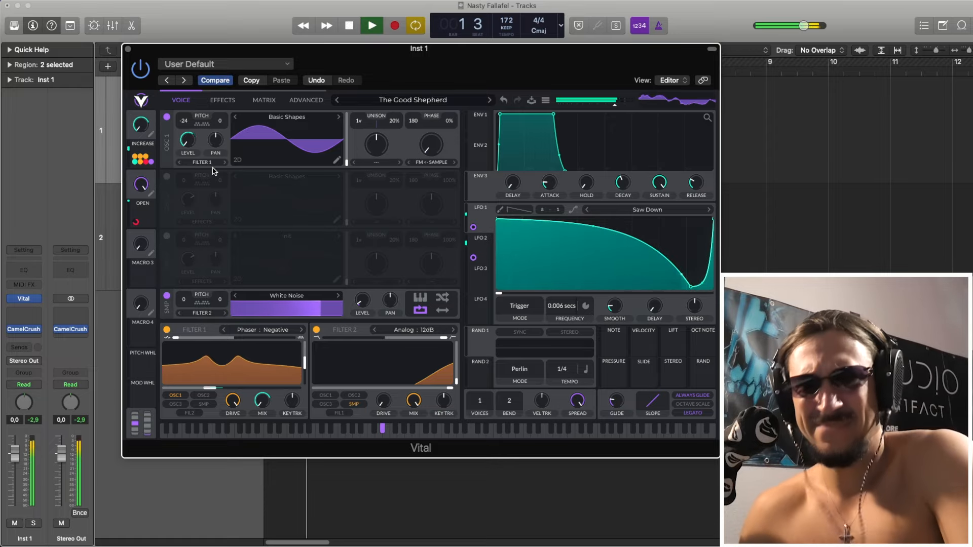
key(space)
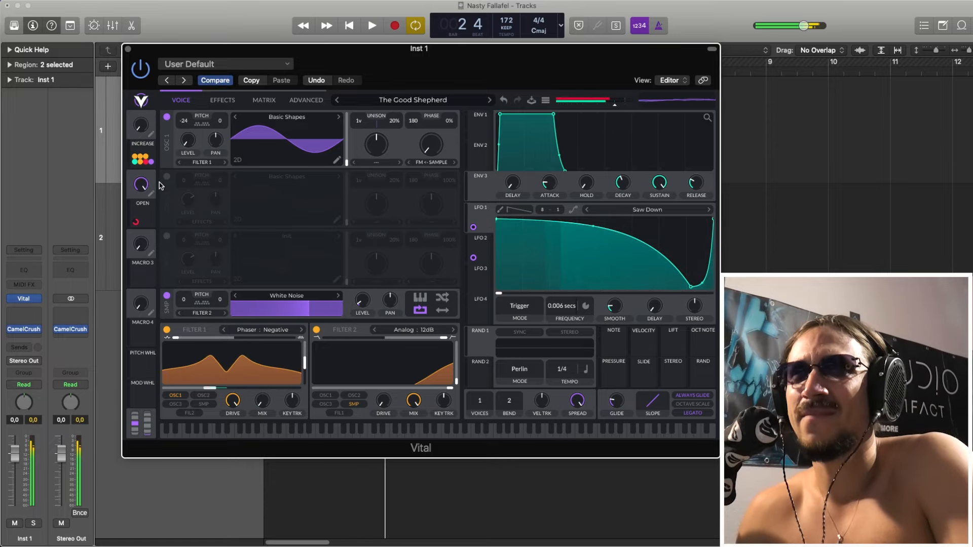
drag(141, 186, 141, 364)
key(space)
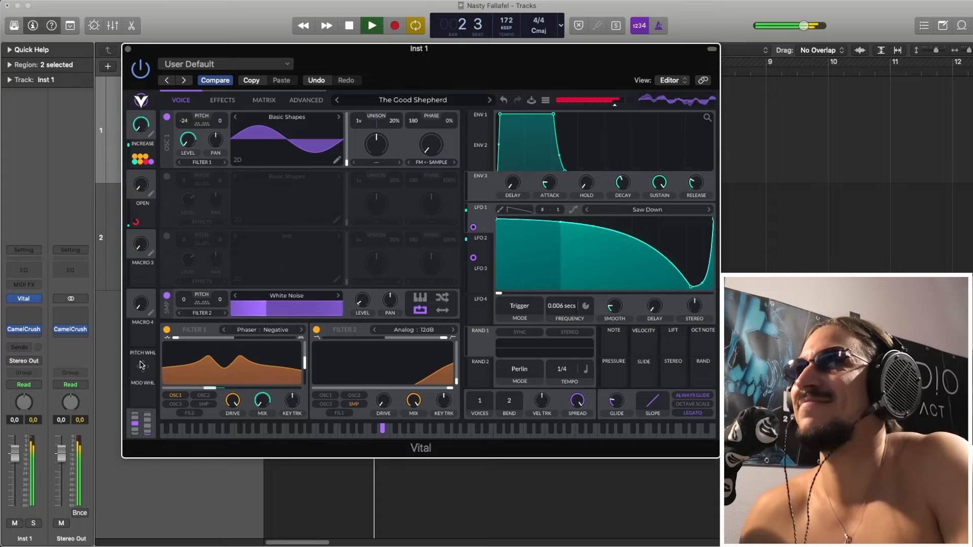
key(space)
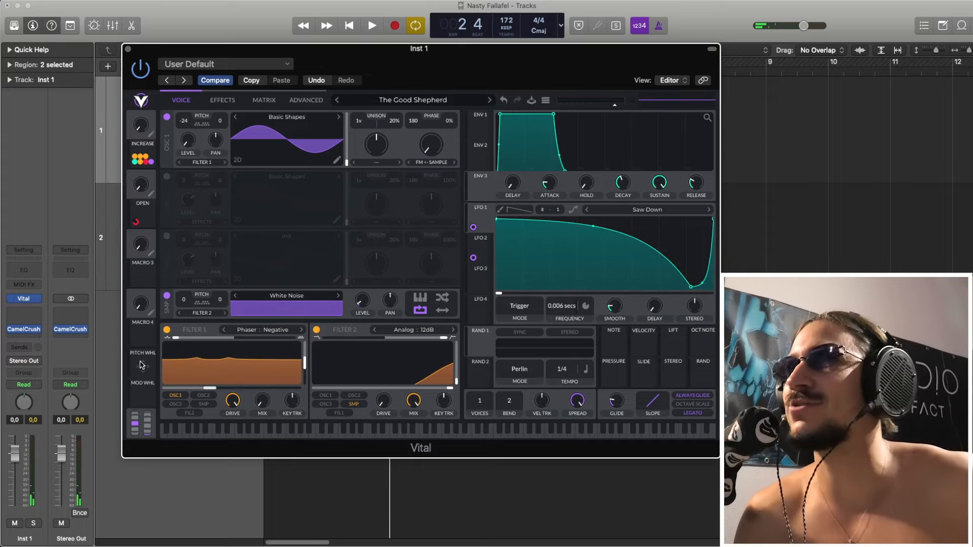
Step: Switch off the Equalizer, Reverb, Chorus, Distortion and Filter effects in Vital
click(231, 101)
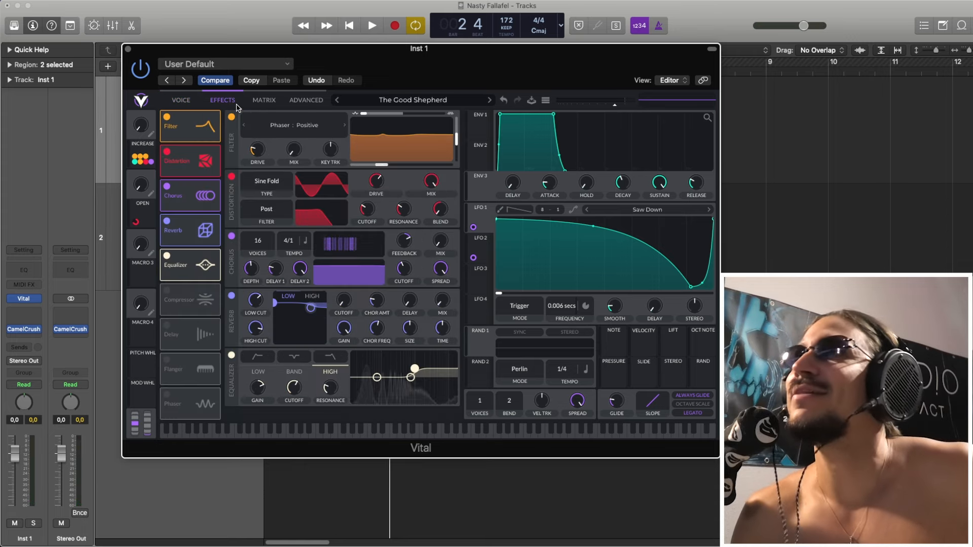
click(167, 256)
click(167, 221)
click(166, 187)
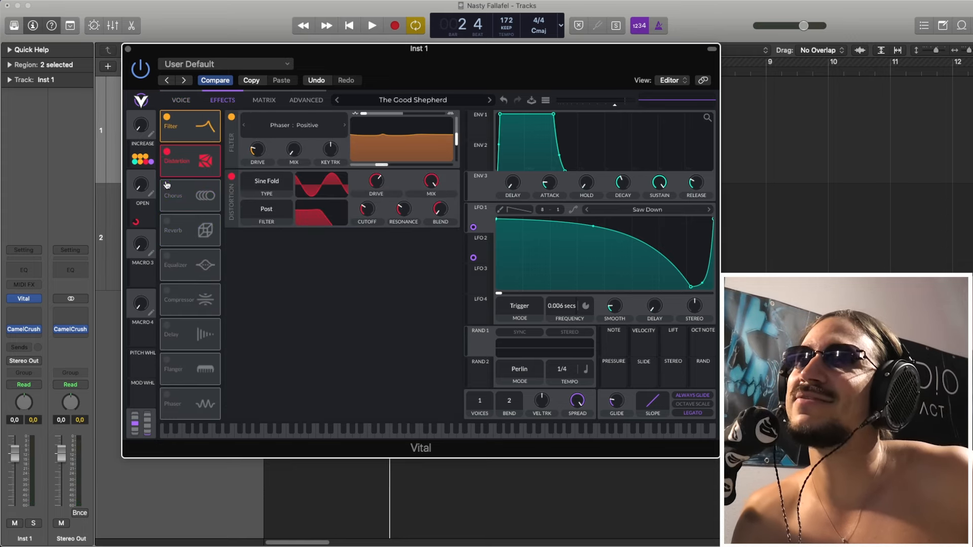
click(167, 151)
click(167, 117)
Step: Switch off Filter 2, Filter 1 and the White Noise sampler, and remove oscillator 1's FM ← Sample modulation
click(172, 100)
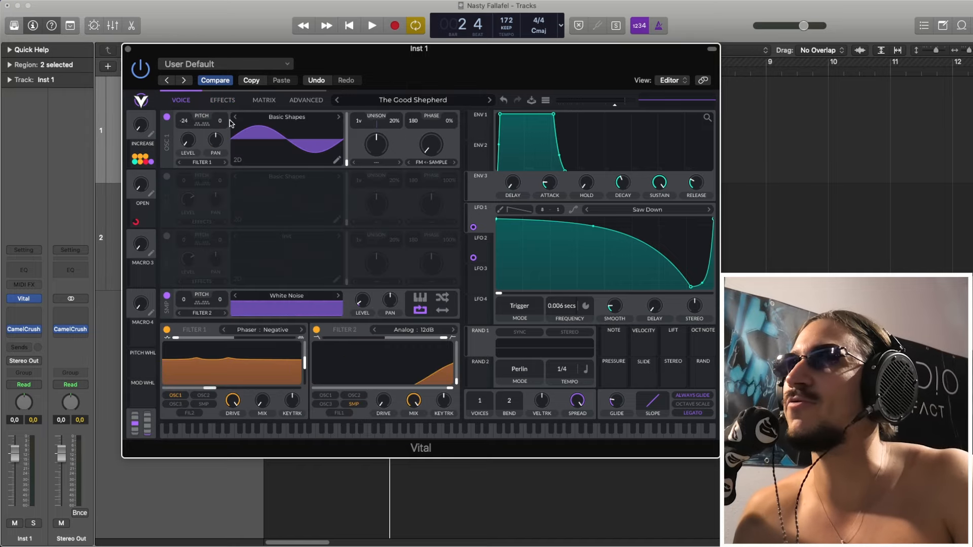
click(316, 330)
click(169, 329)
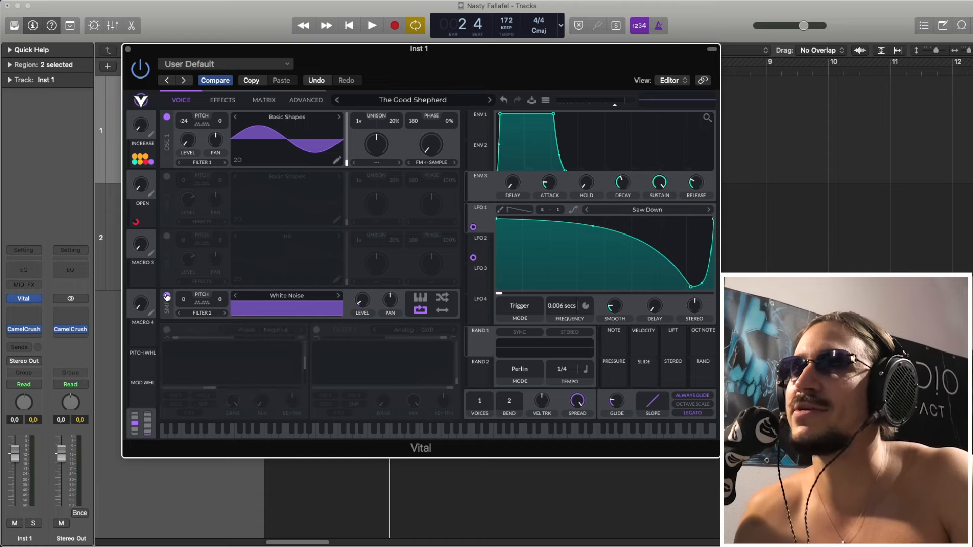
click(166, 296)
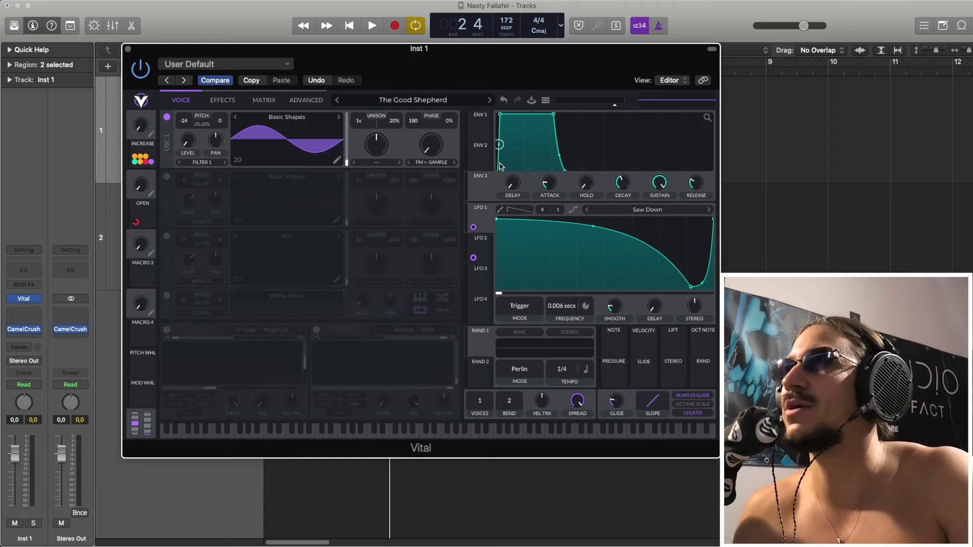
click(431, 167)
click(435, 174)
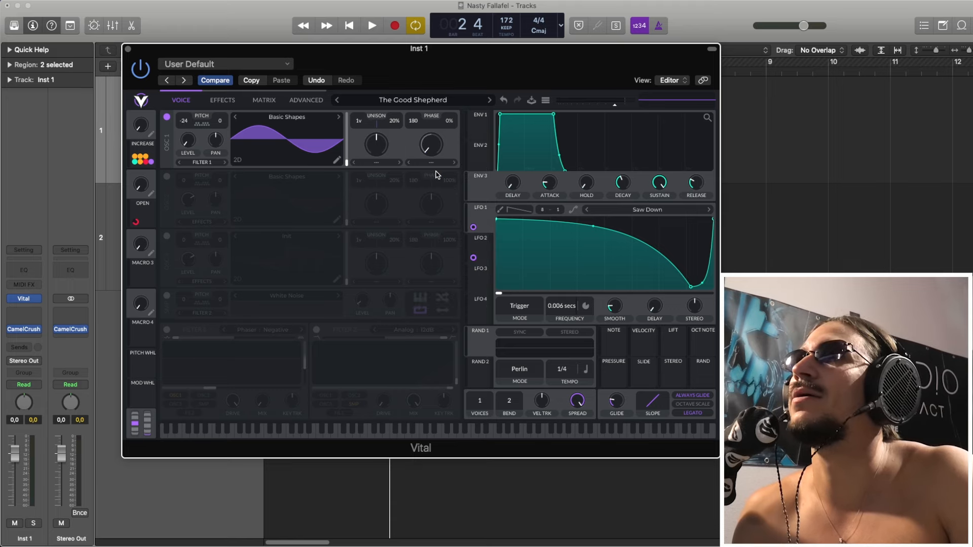
Step: Inspect LFO 2's shape and macro connection, return to LFO 1 and play the loop with the stripped-down oscillator
click(486, 247)
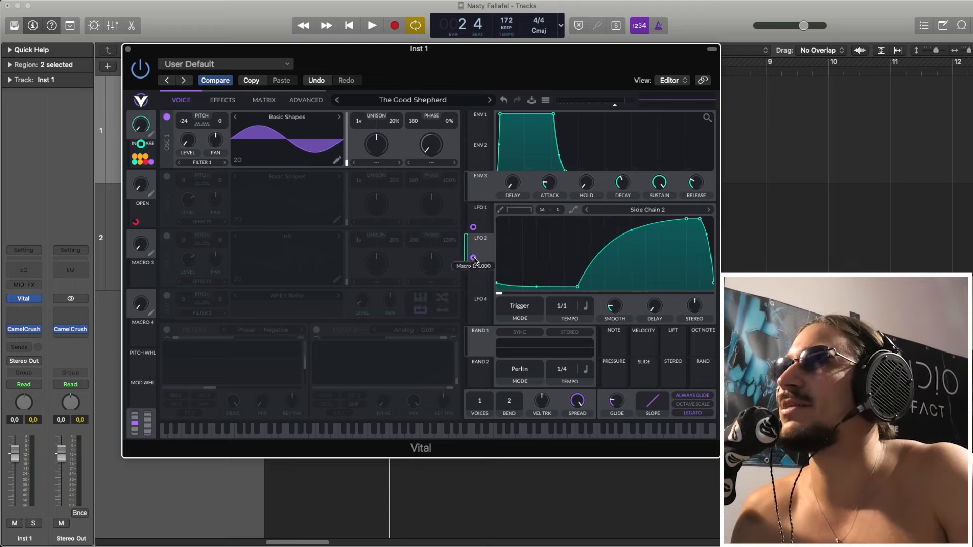
right_click(474, 259)
click(484, 253)
click(479, 220)
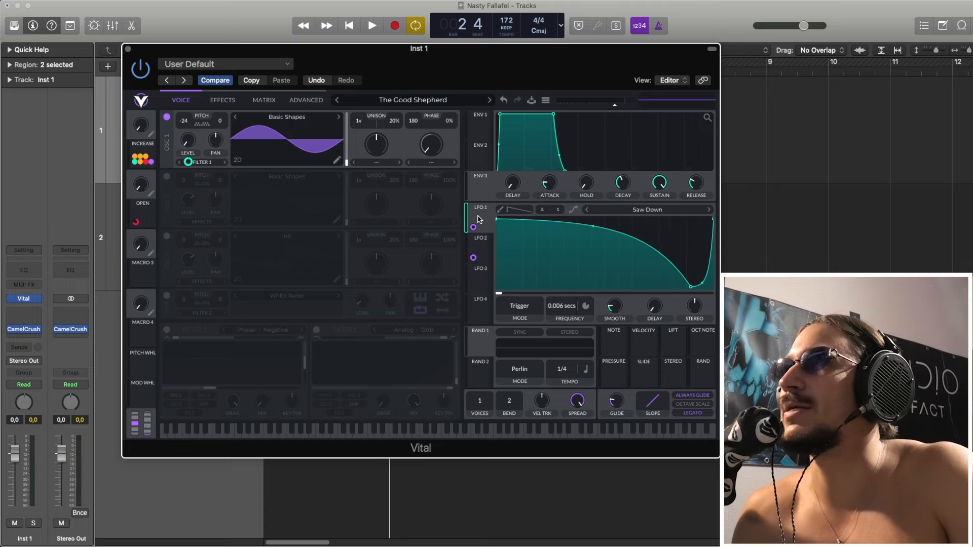
key(space)
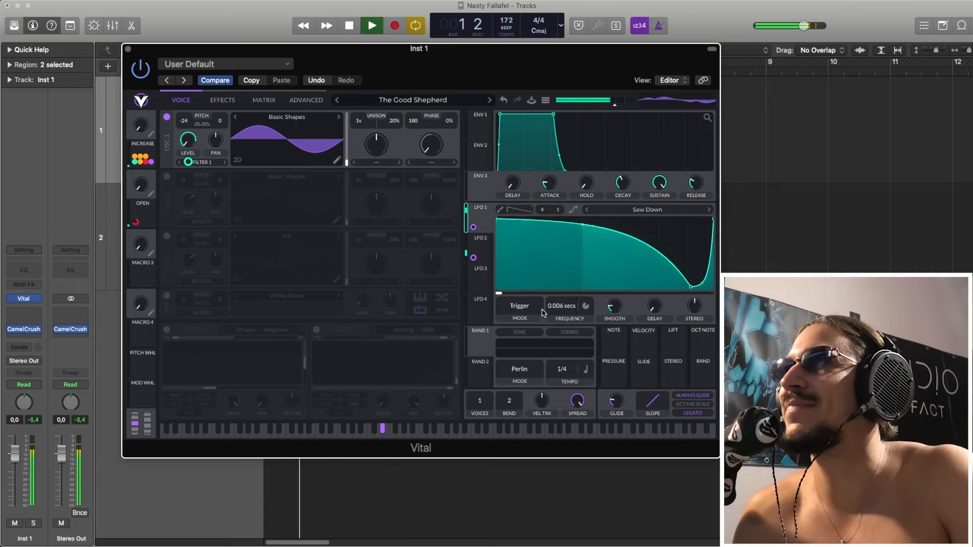
key(space)
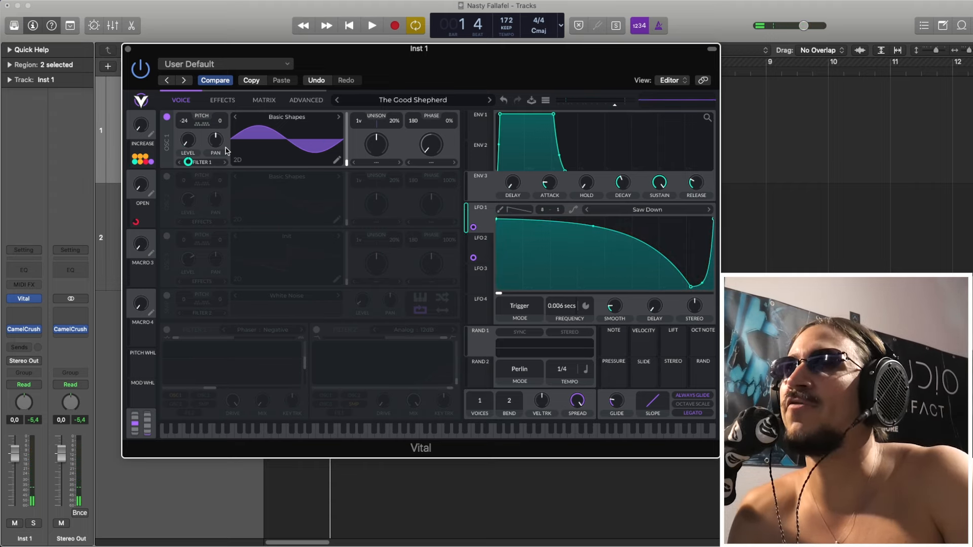
mouse_move(189, 162)
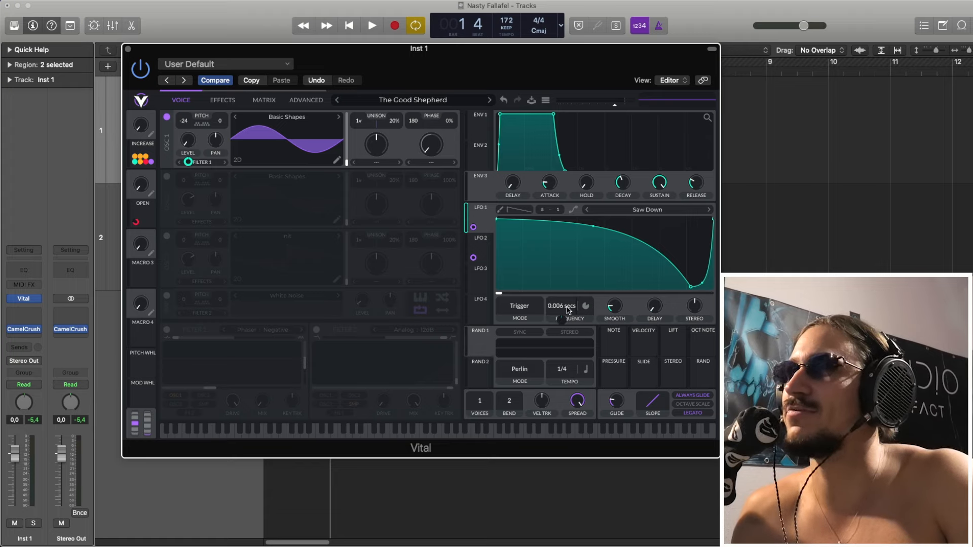
Step: Try LFO 1 frequencies of 0.326 and 0.802 secs with short playbacks, and undo both changes
drag(567, 307, 569, 280)
key(space)
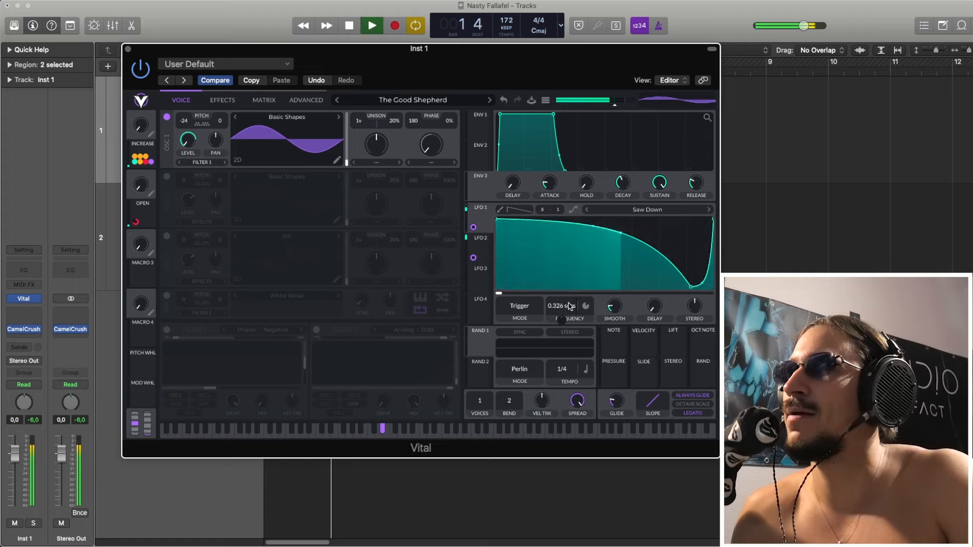
key(space)
drag(567, 314, 567, 308)
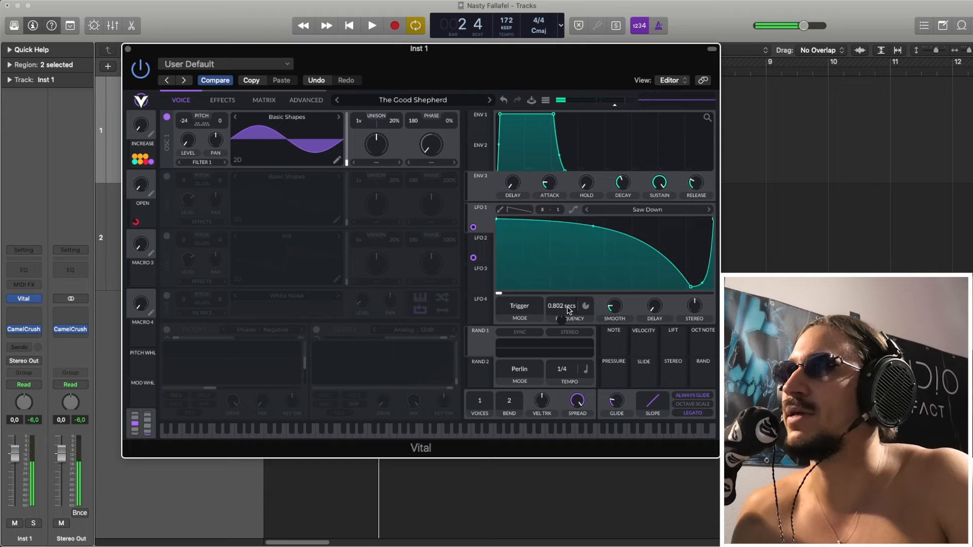
key(space)
key(space)
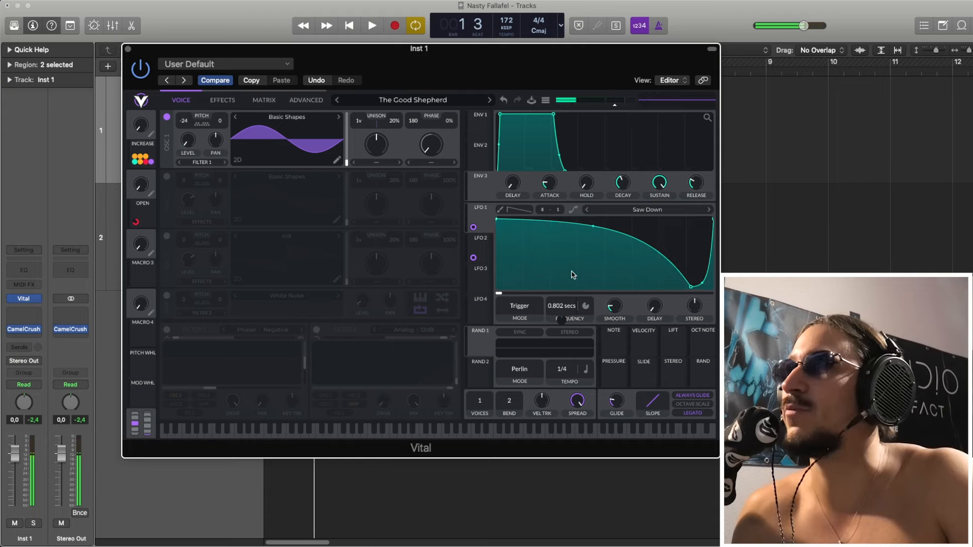
click(504, 100)
click(505, 100)
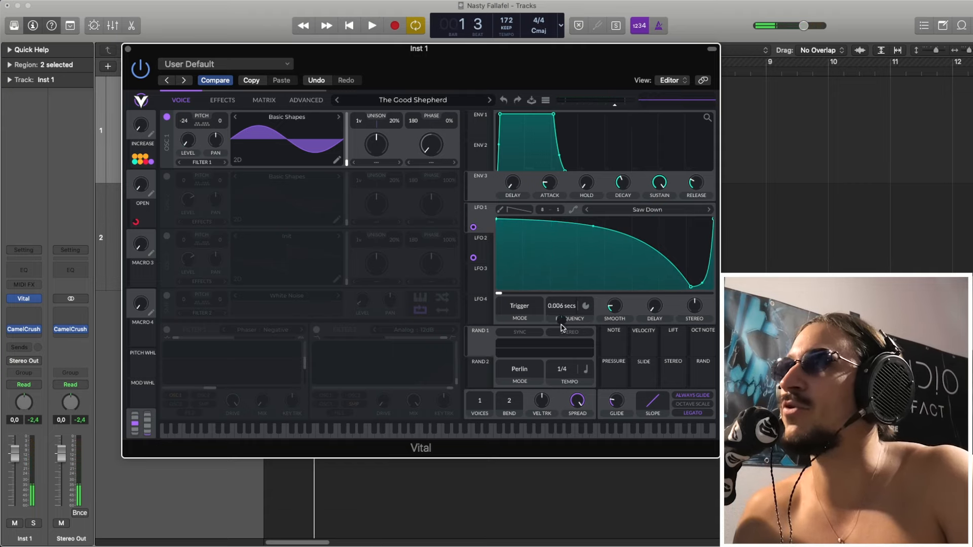
Step: Check the LFO 1 frequency's options and its modulation of oscillator 1's level, and play the loop again
right_click(562, 310)
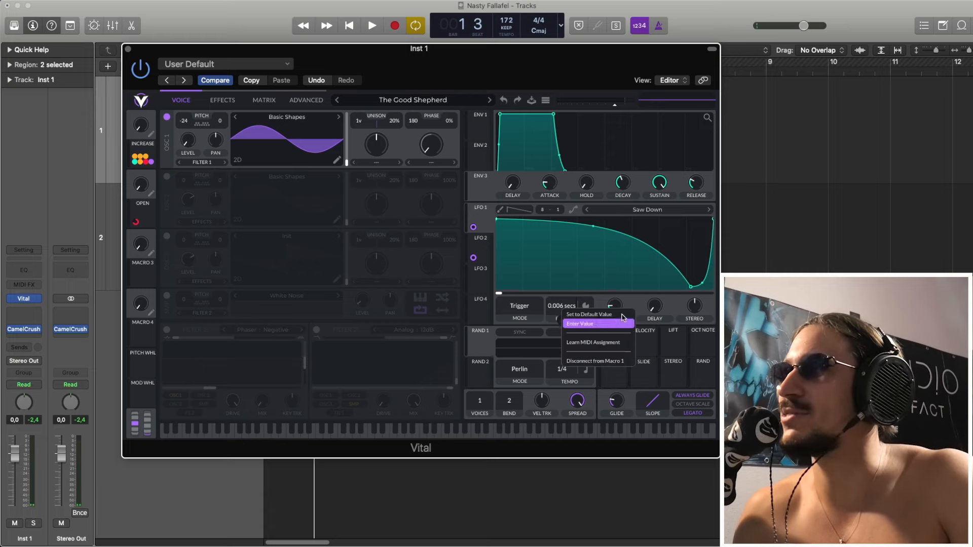
click(636, 302)
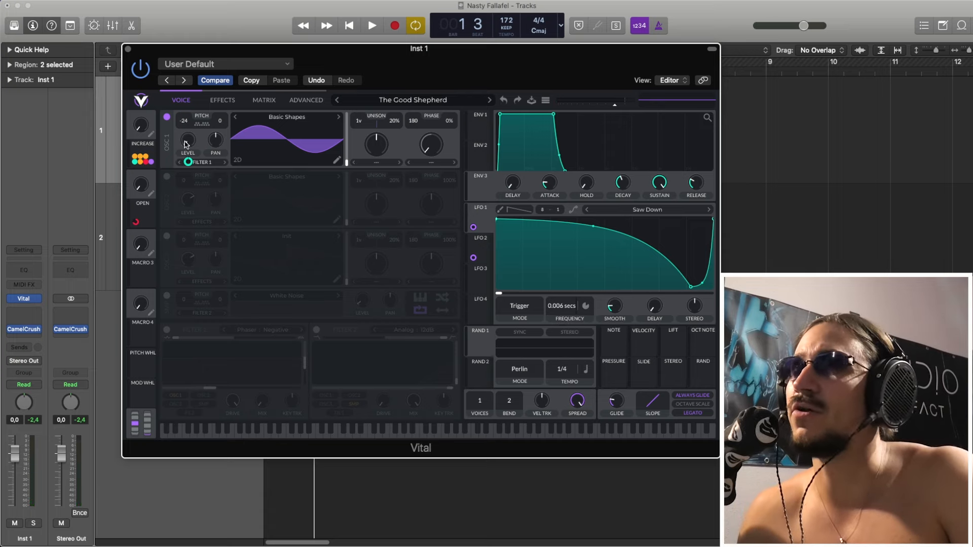
mouse_move(189, 162)
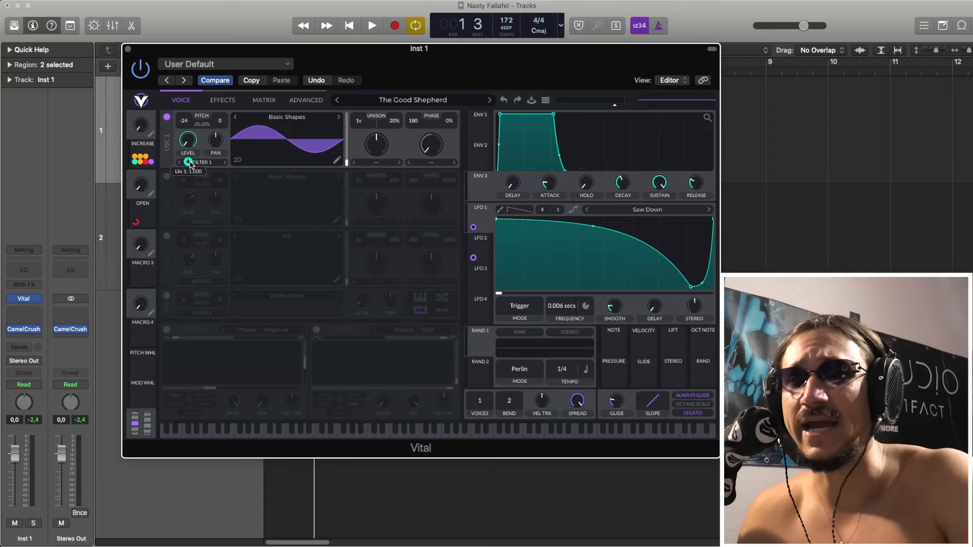
key(space)
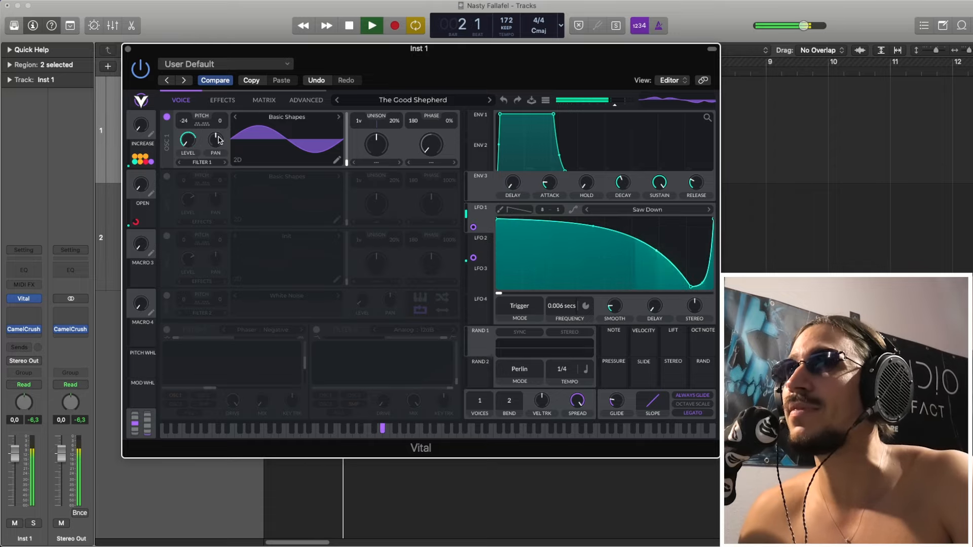
key(space)
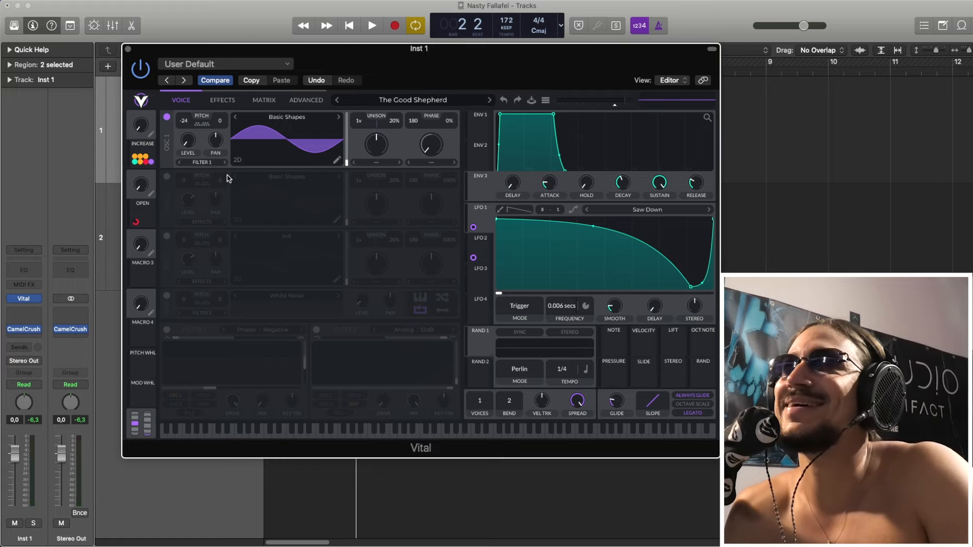
mouse_move(141, 130)
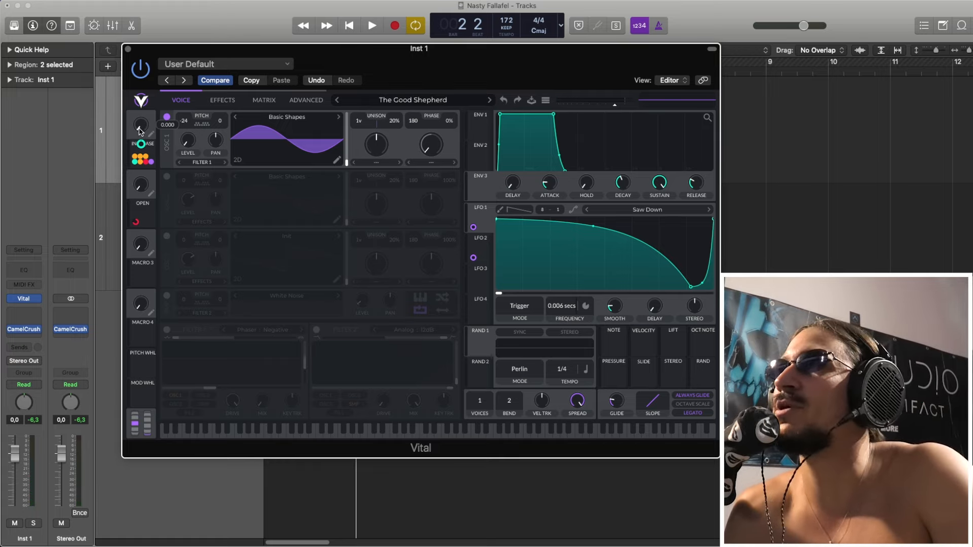
Step: Check the LFO 1 frequency's value and macro modulation, and play the loop in short bursts while watching the Increase macro
mouse_move(561, 320)
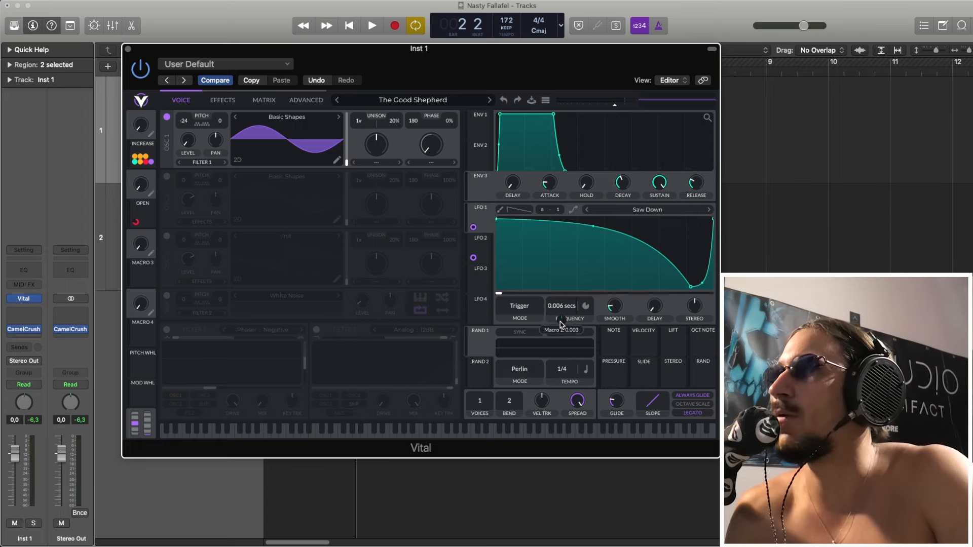
right_click(560, 325)
click(574, 384)
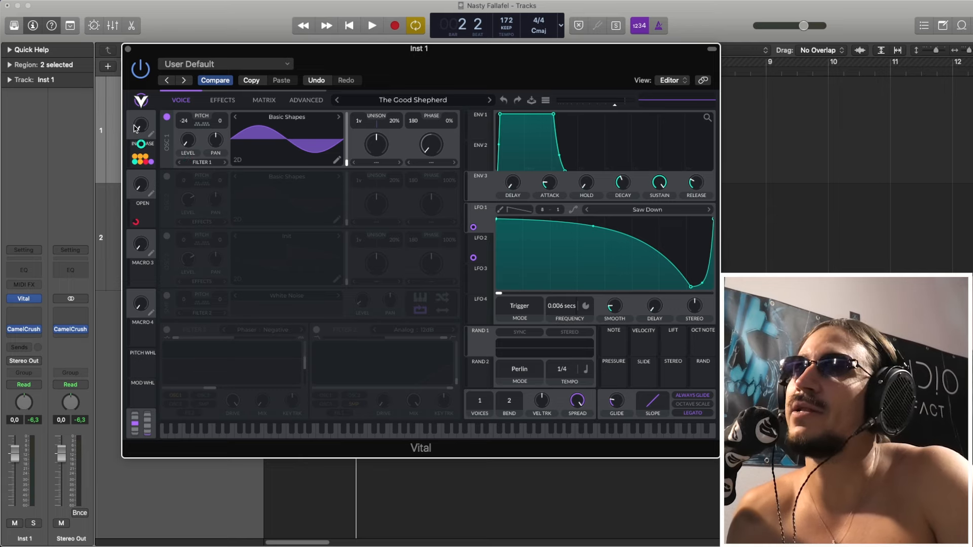
key(space)
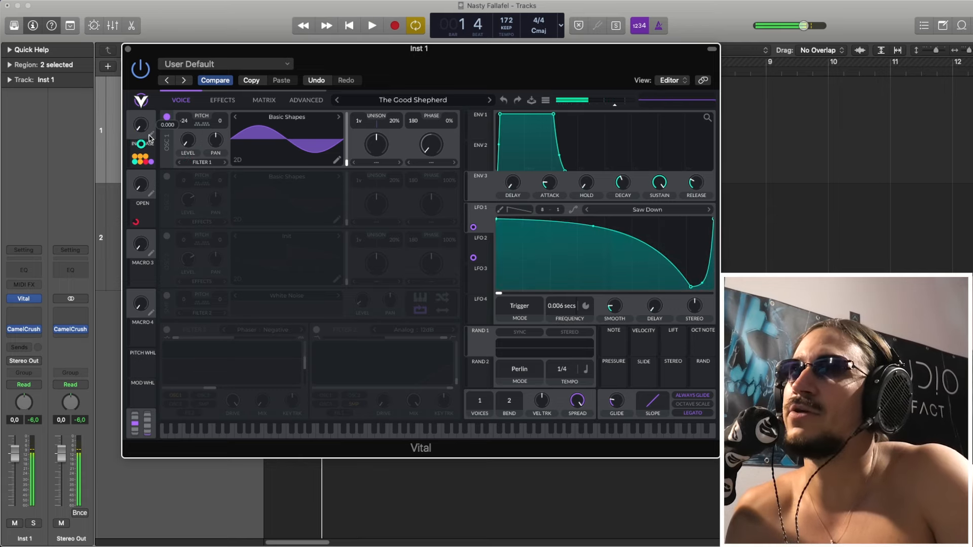
mouse_move(145, 127)
mouse_down()
mouse_move(144, 40)
mouse_move(146, 130)
mouse_up()
key(space)
key(space)
key(space)
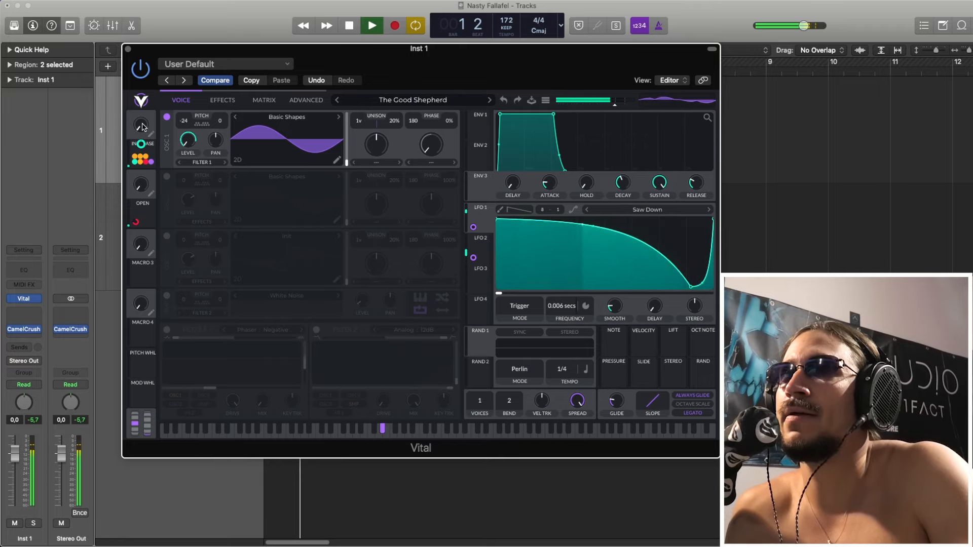
key(space)
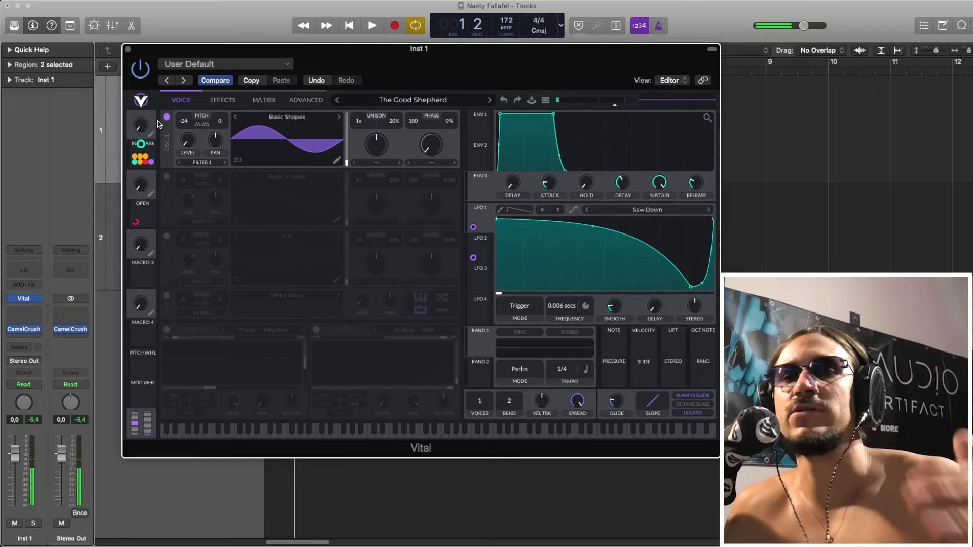
Step: Show LFO 2, check the options of its modulation connection, and play the loop
click(484, 241)
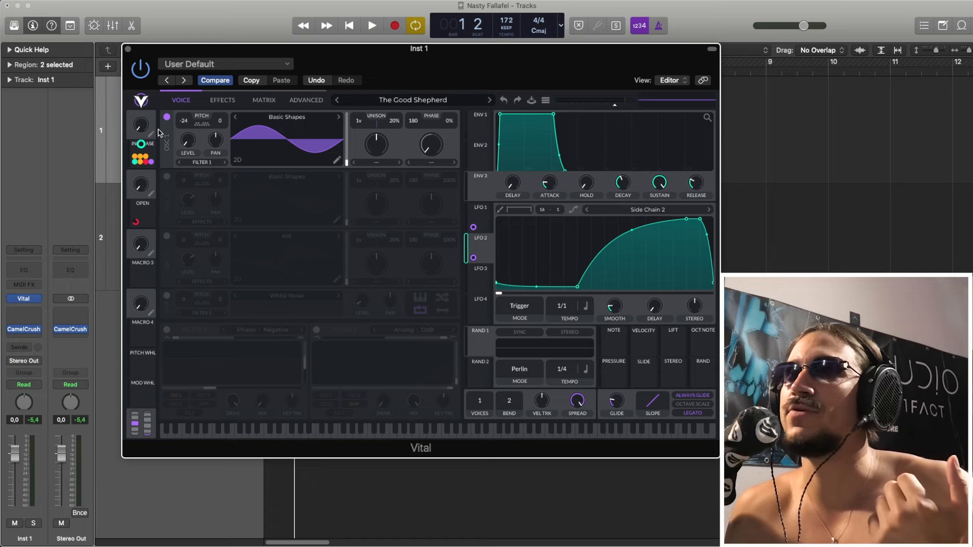
right_click(475, 258)
click(490, 269)
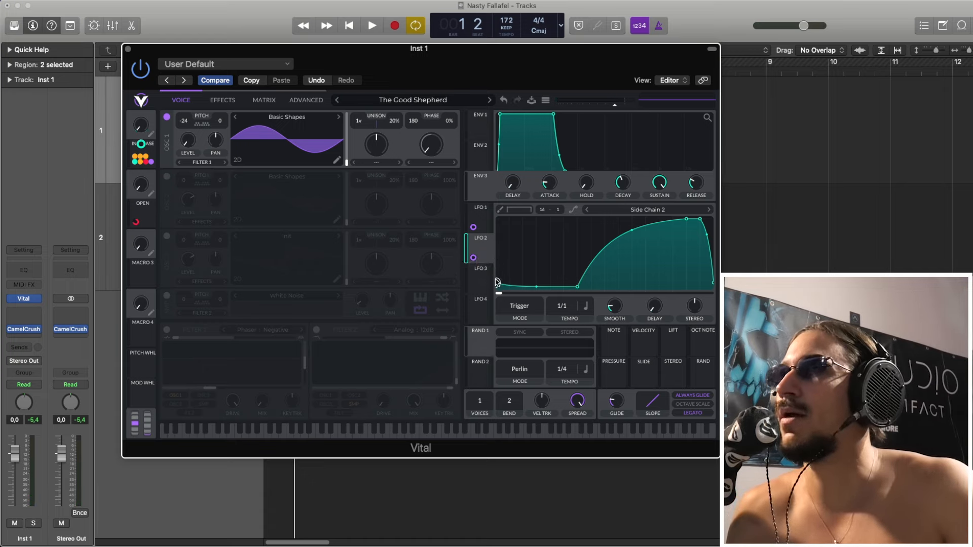
key(space)
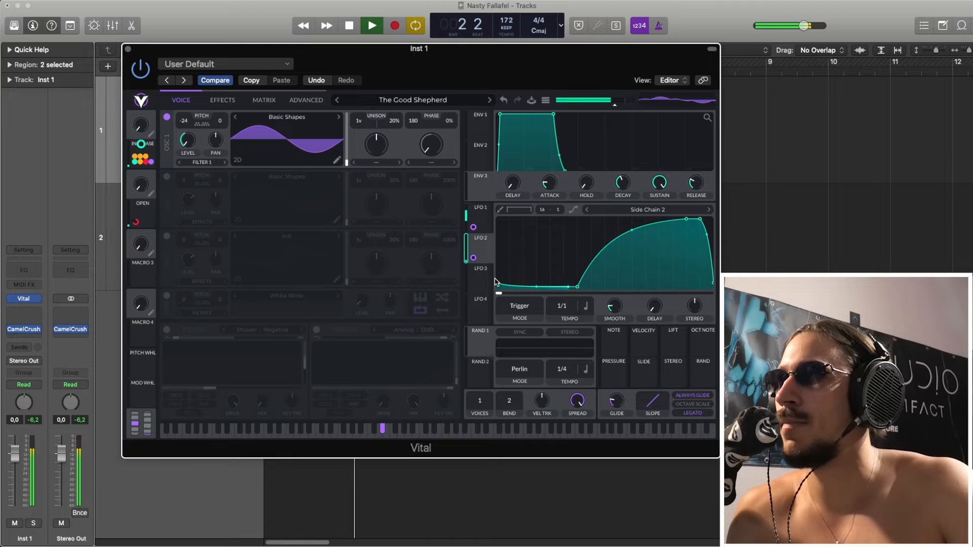
key(space)
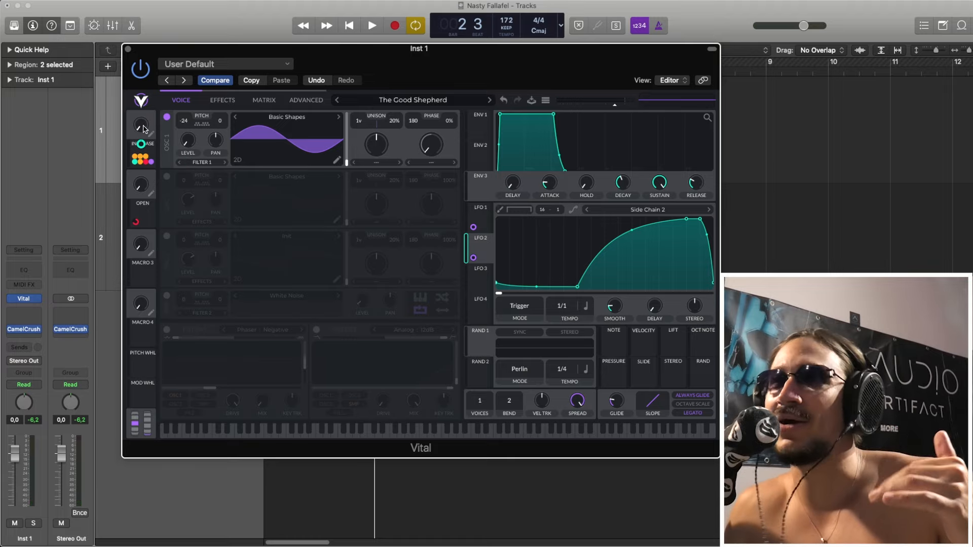
Step: Play the loop several times with LFO 2 shown to observe how it moves the Increase macro
key(space)
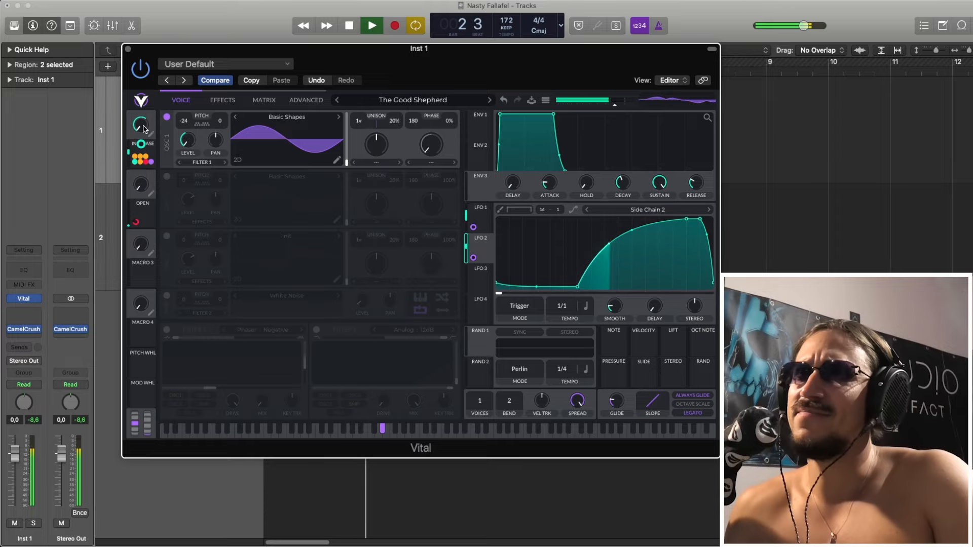
key(space)
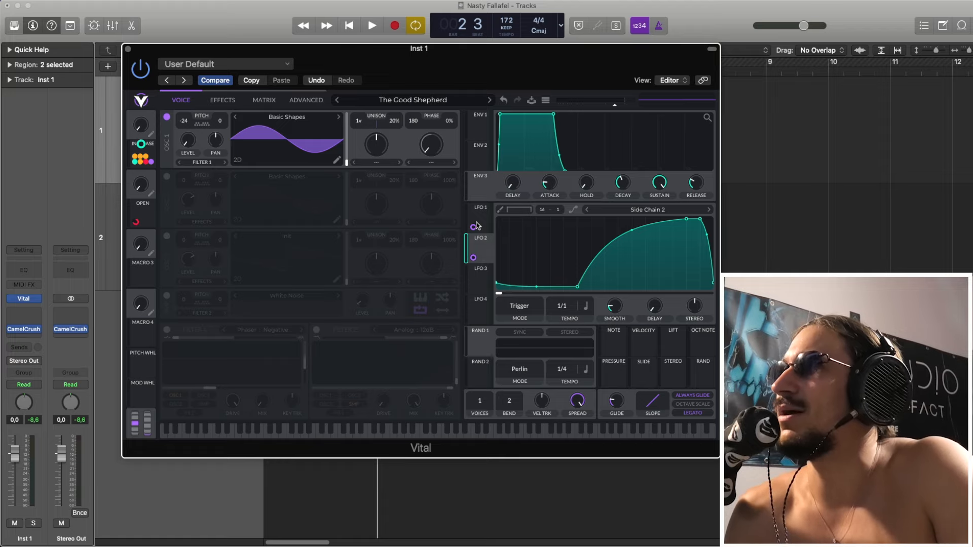
key(space)
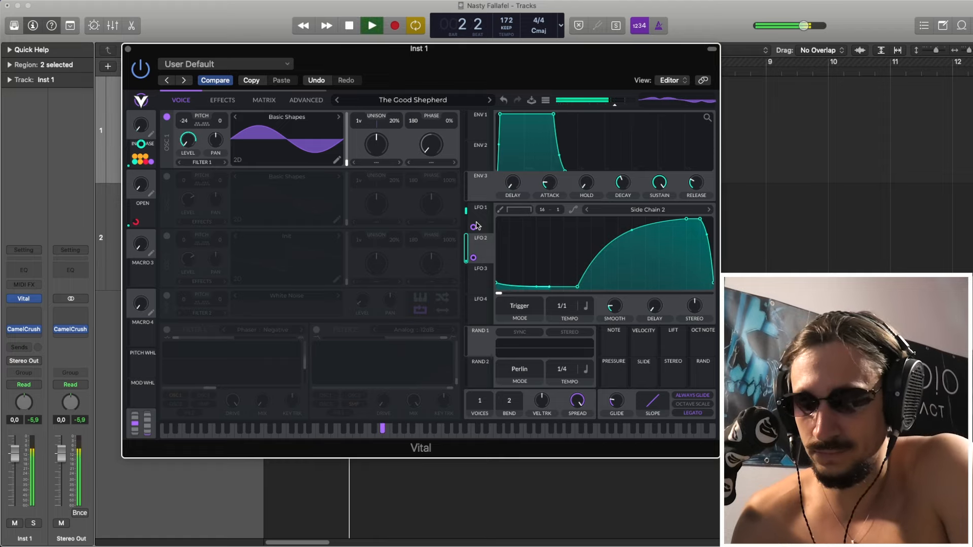
key(space)
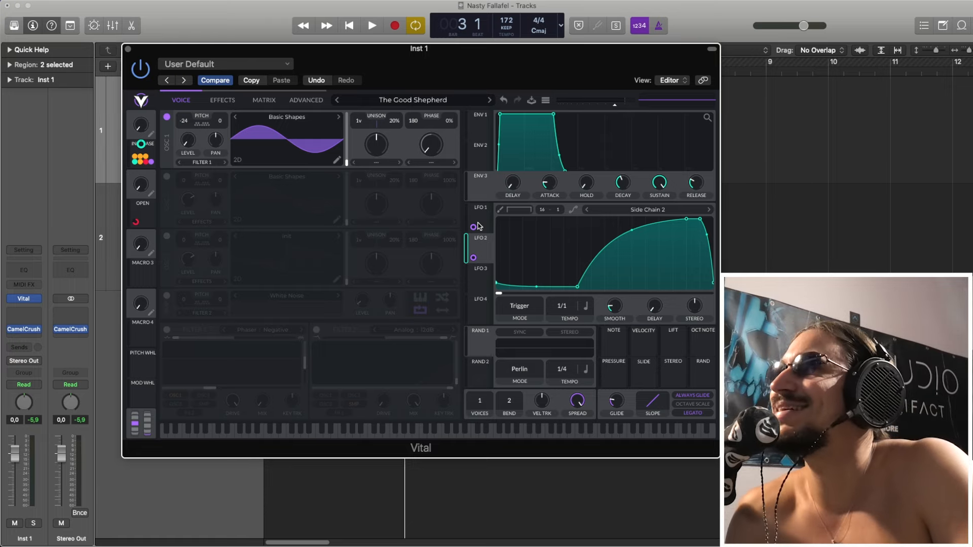
key(space)
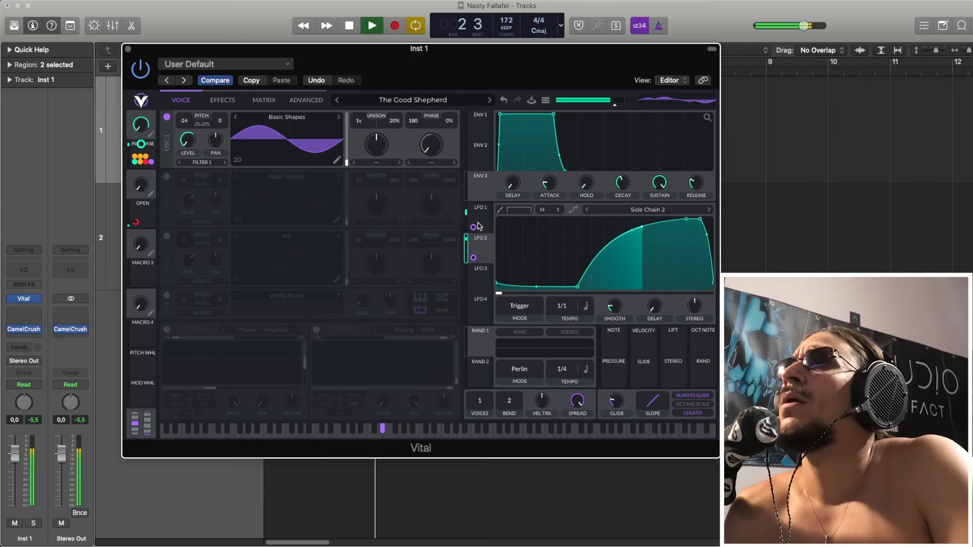
key(space)
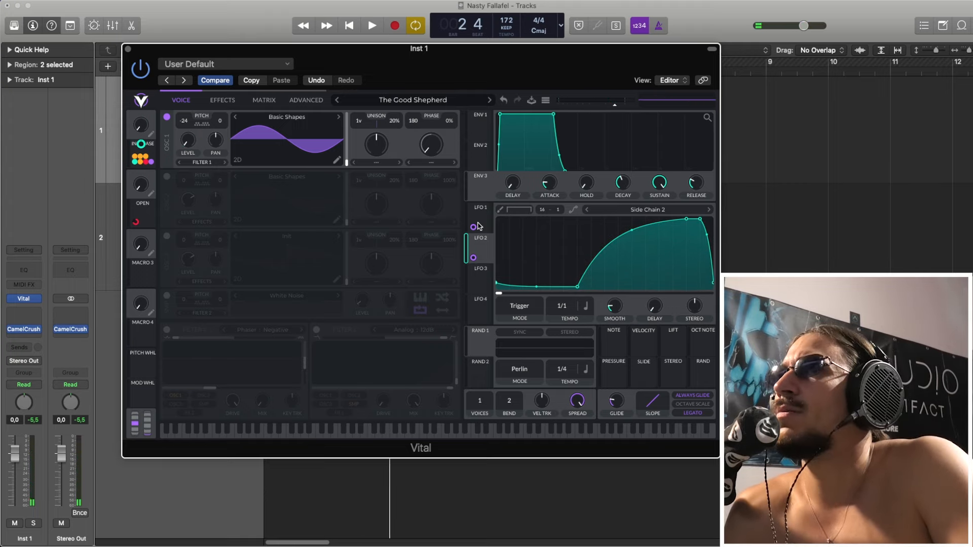
Step: Compare the curve shapes and modulation targets of LFO 1 and LFO 2, ending on LFO 1
click(482, 222)
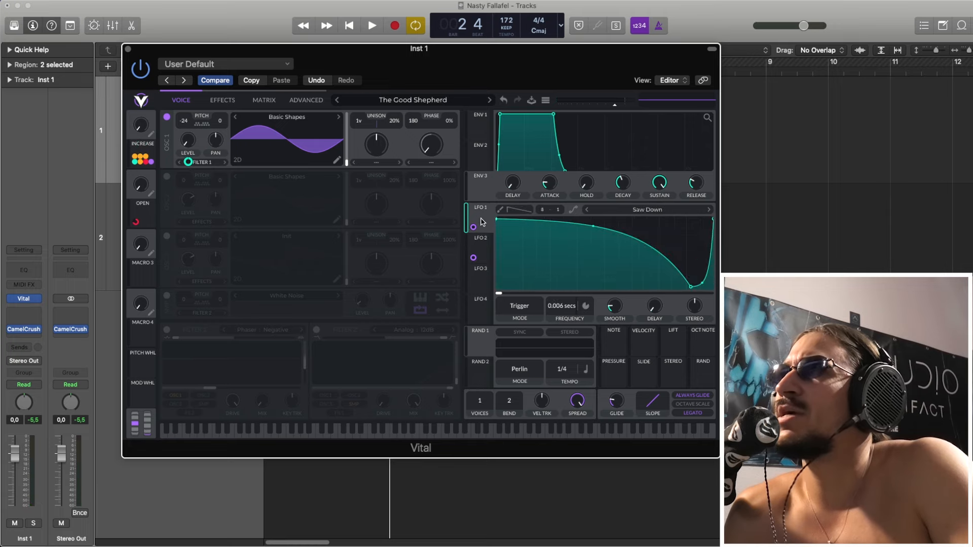
click(479, 243)
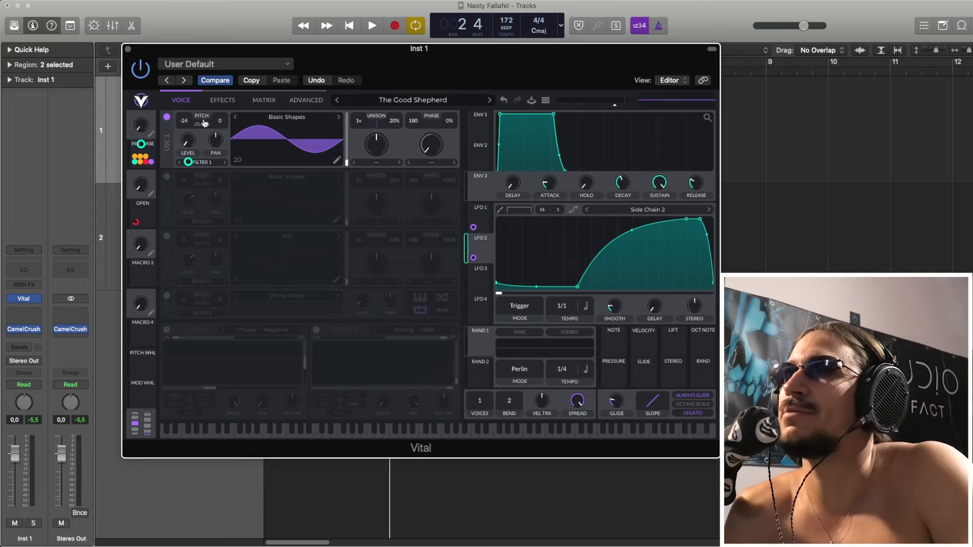
click(485, 220)
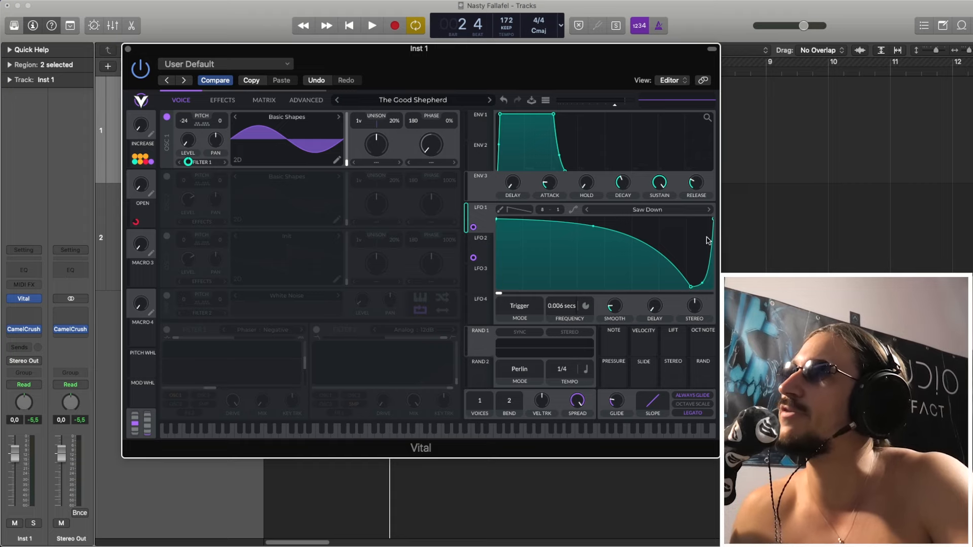
click(481, 242)
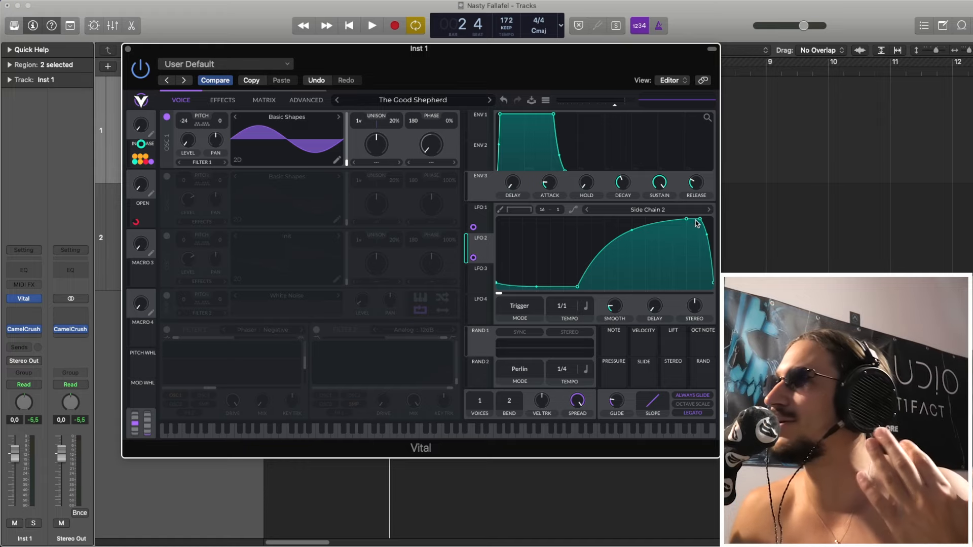
click(484, 214)
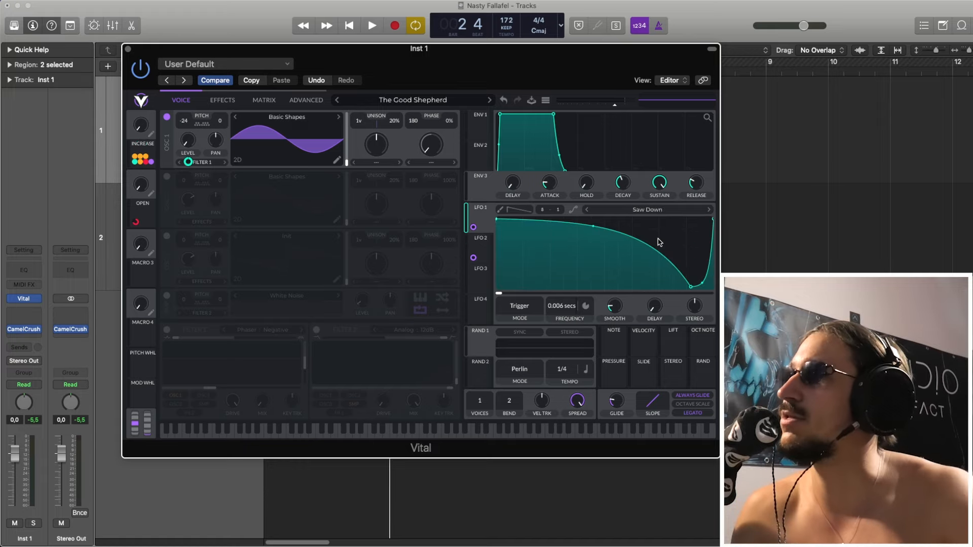
click(476, 244)
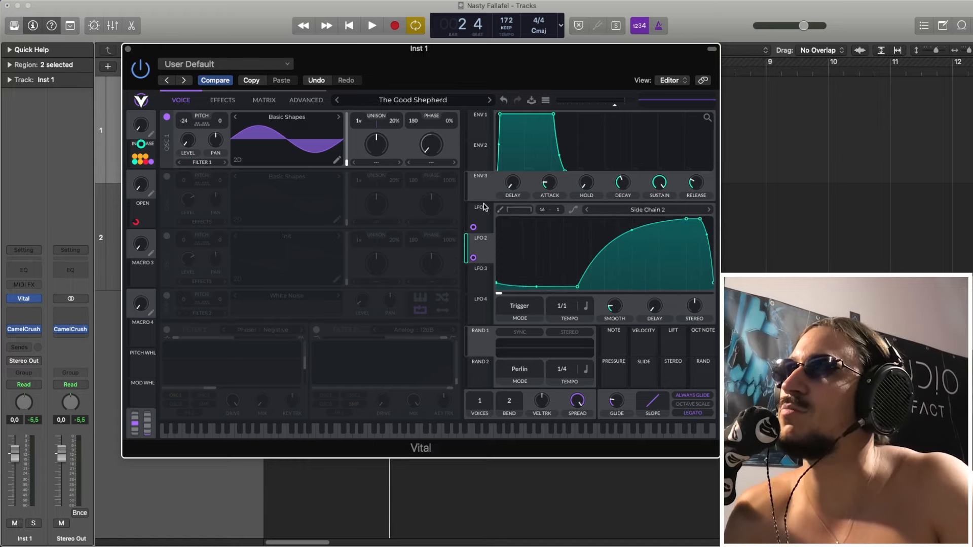
click(483, 218)
Step: Play the loop twice with LFO 1 shown to hear its modulation of oscillator 1's level
key(space)
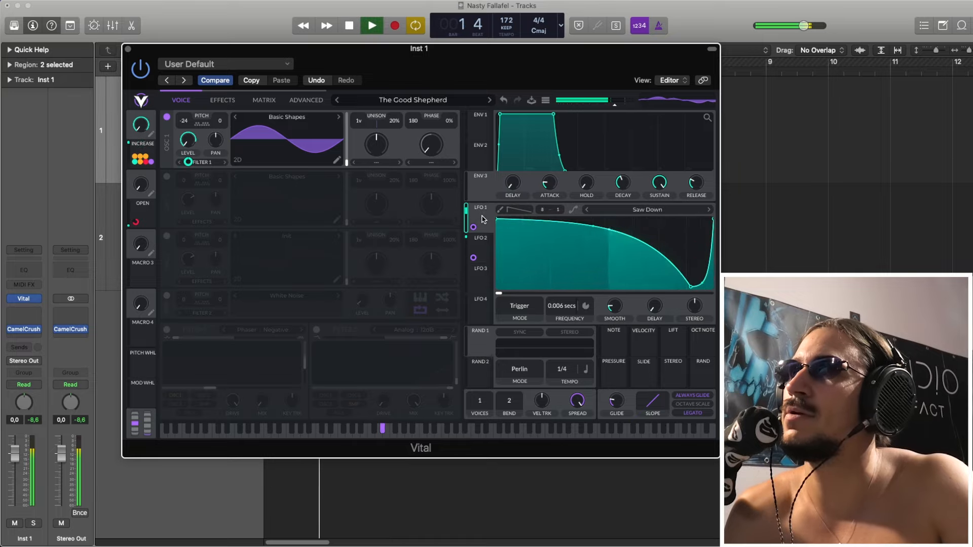
key(space)
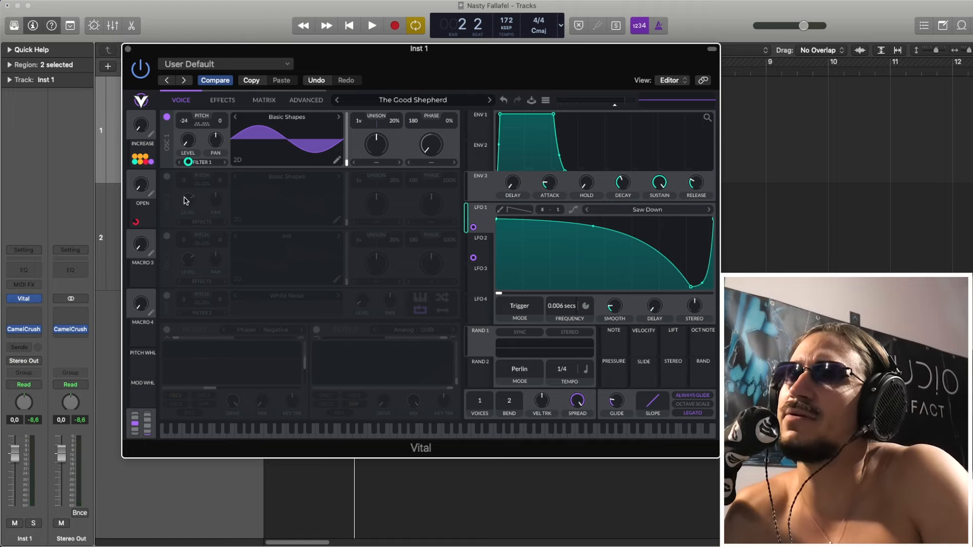
key(space)
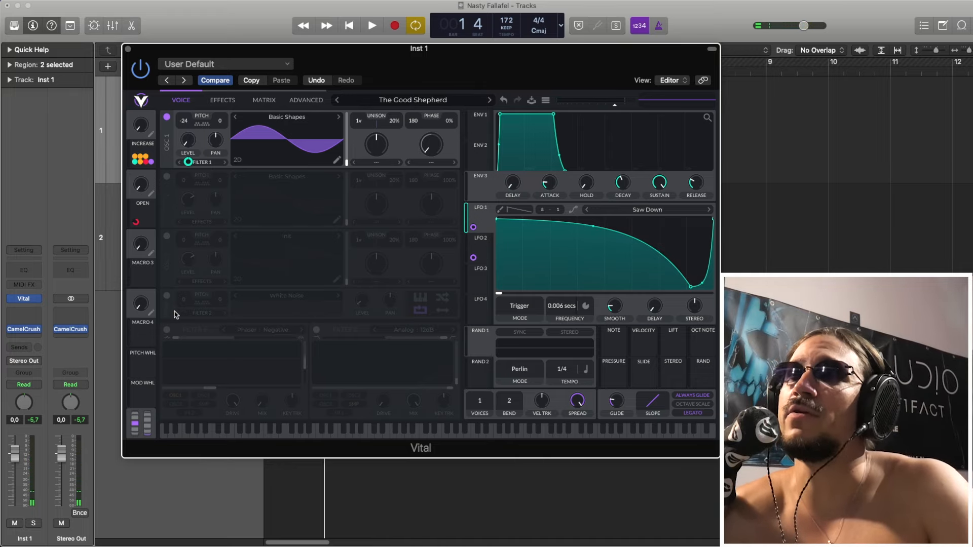
Step: Switch on the White Noise sampler, set oscillator 1's distortion mode to FM ← Sample, and play the loop
click(167, 296)
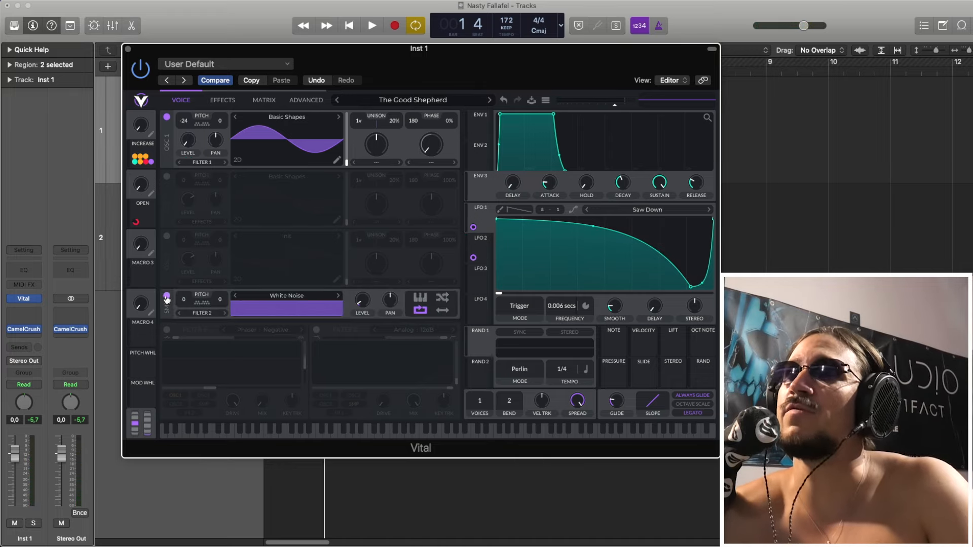
click(432, 163)
click(447, 277)
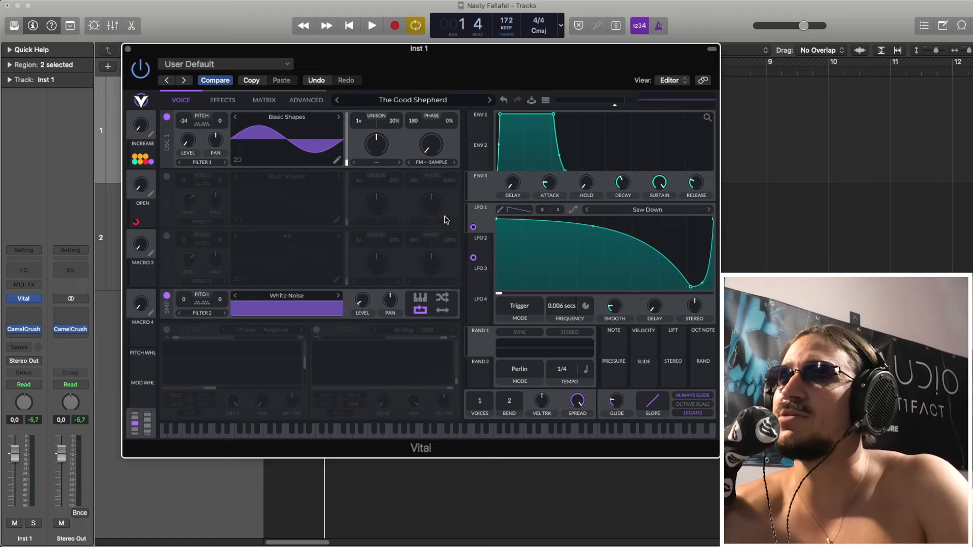
key(space)
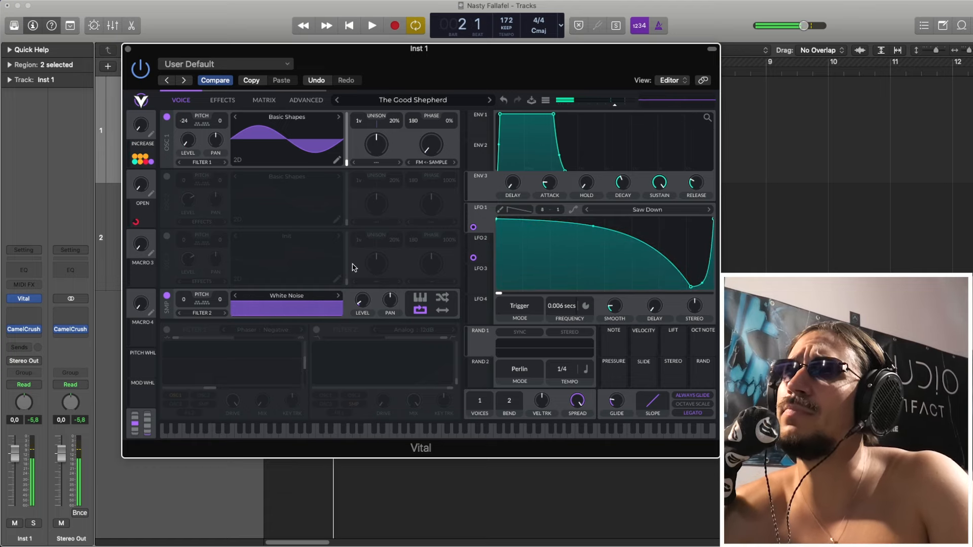
Step: Switch on Filter 2 for the sampler and play the loop with the filtered noise
click(316, 329)
key(space)
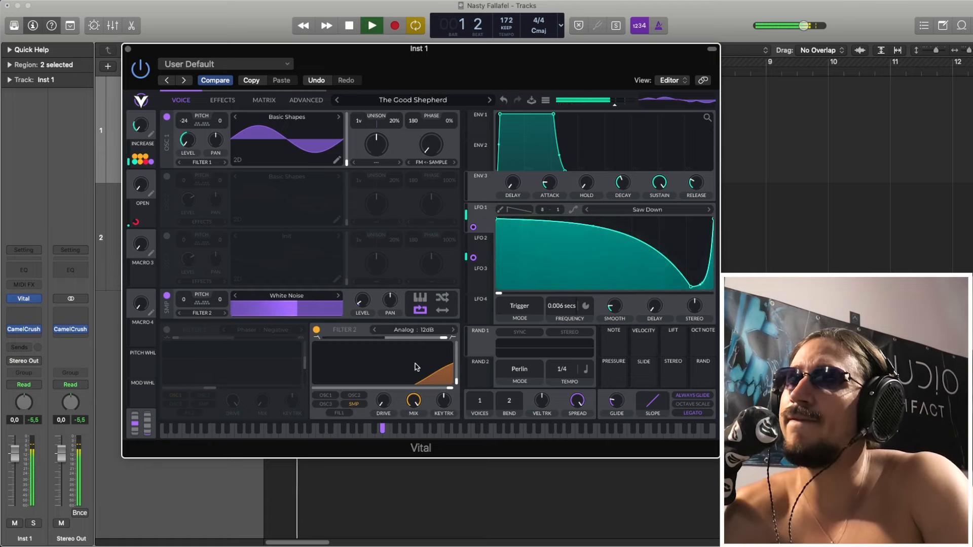
key(space)
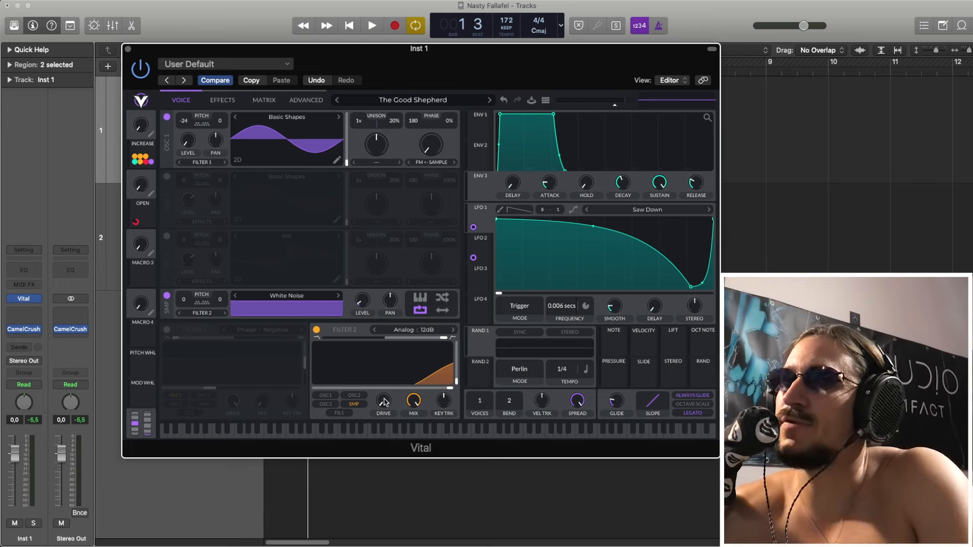
Step: Check Filter 2's cutoff and the level value of the White Noise sampler
mouse_move(449, 389)
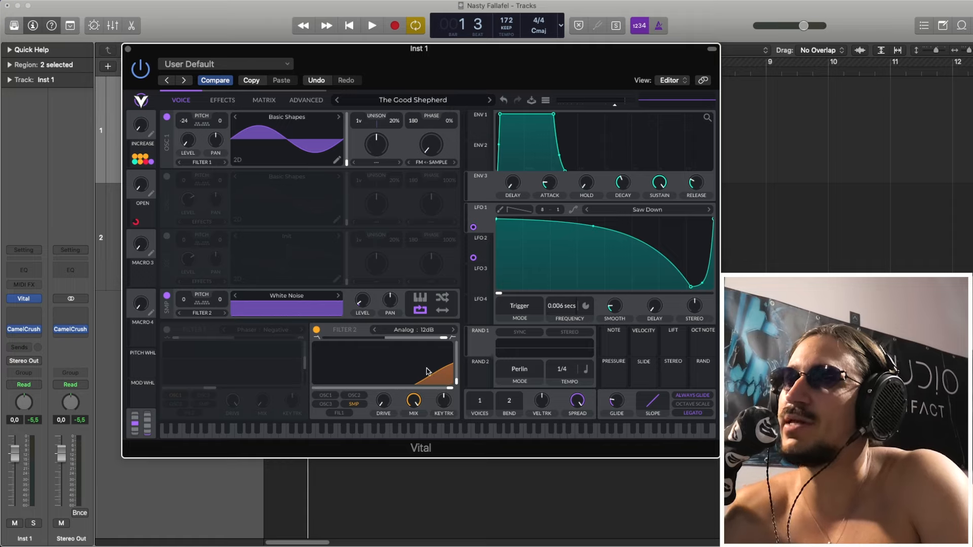
right_click(362, 304)
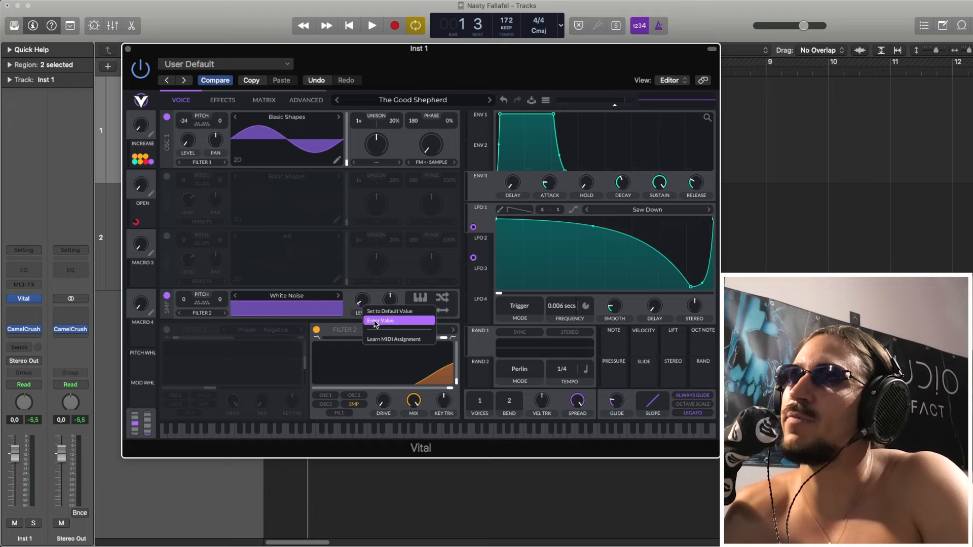
click(374, 321)
click(376, 311)
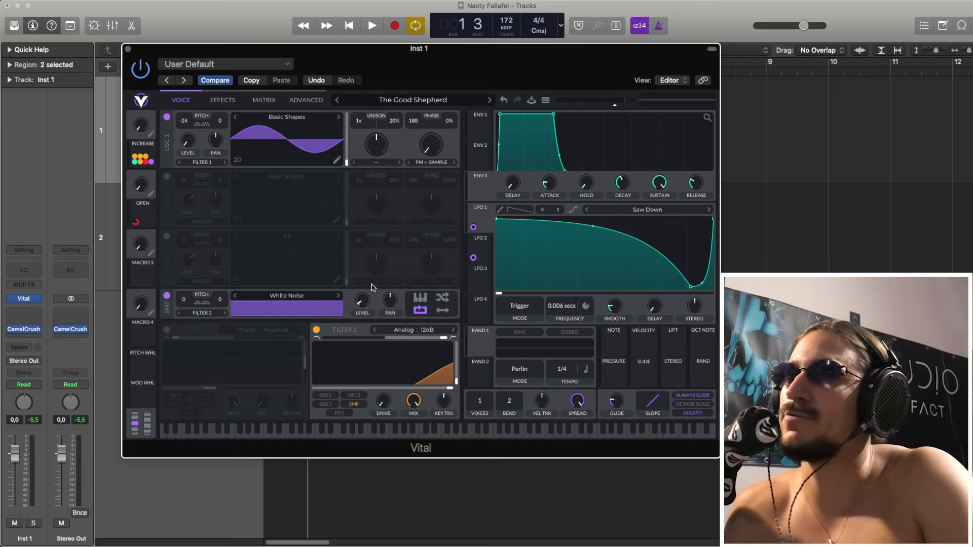
Step: Try out different FM ← Sample amounts for oscillator 1 by entering exact values
click(435, 163)
click(434, 164)
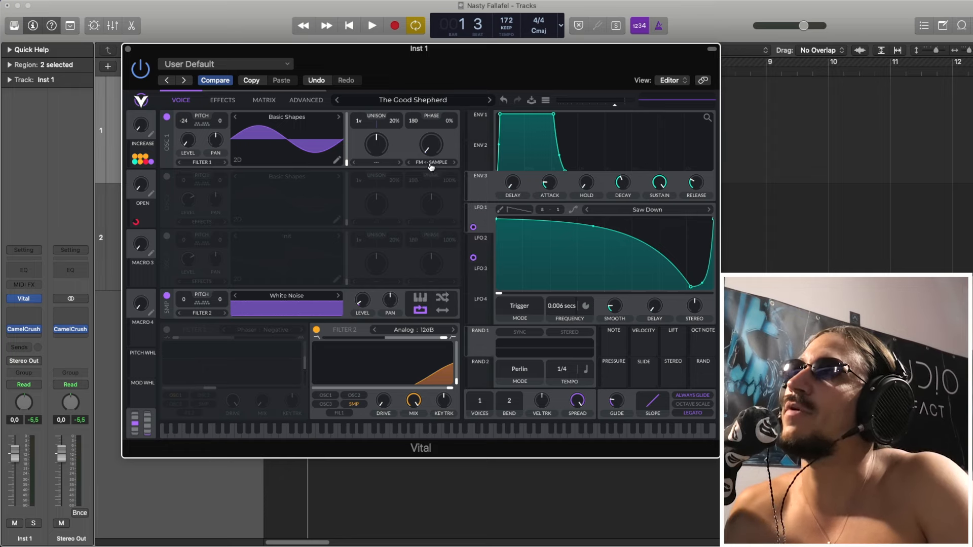
click(431, 166)
click(431, 166)
right_click(431, 151)
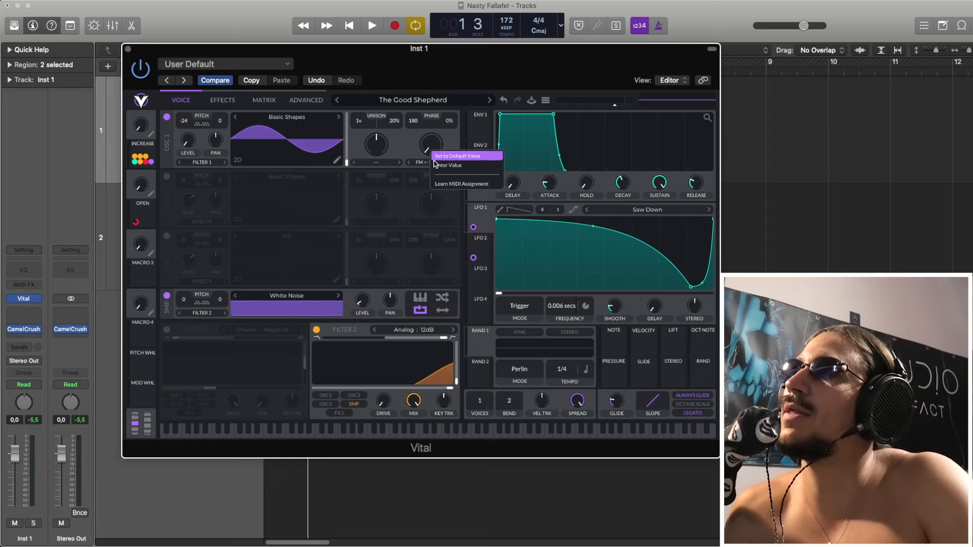
click(434, 165)
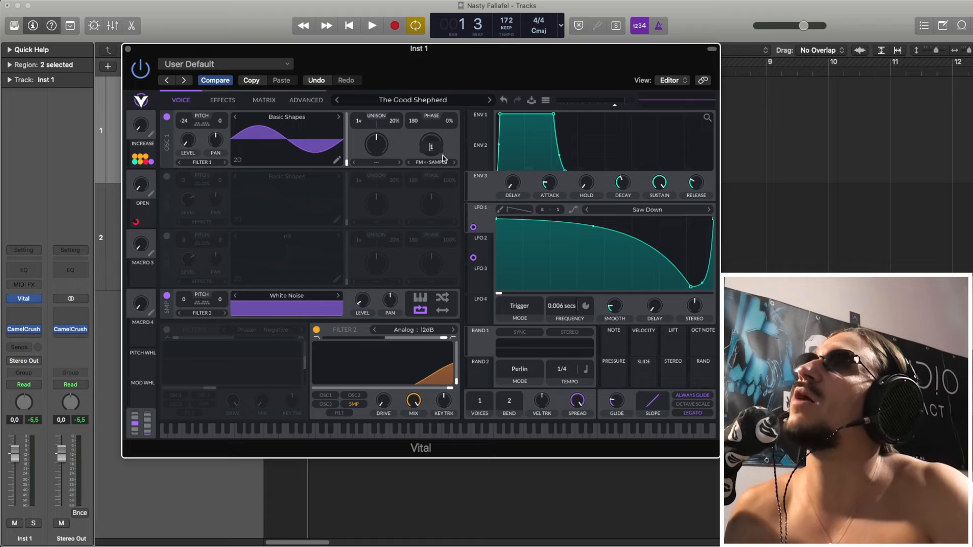
key(Return)
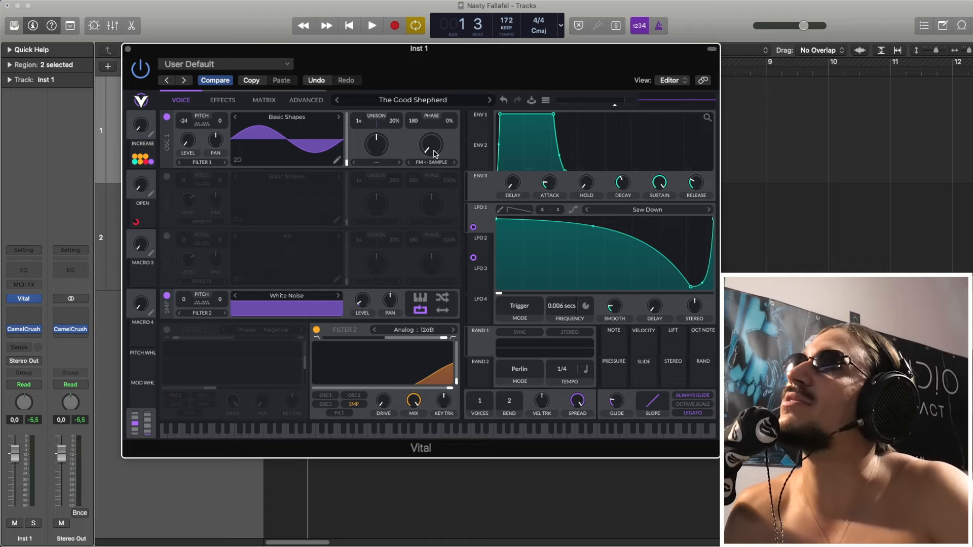
right_click(433, 157)
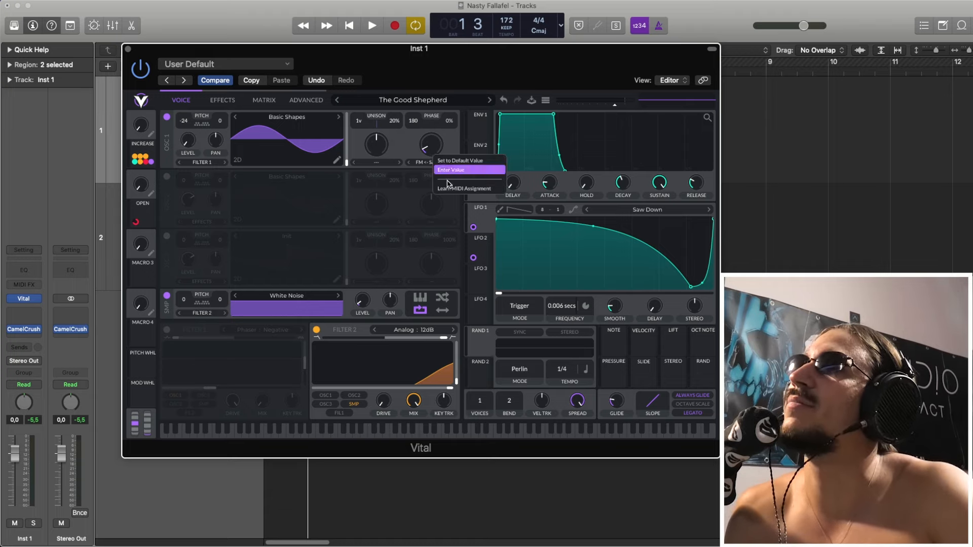
click(451, 172)
key(Return)
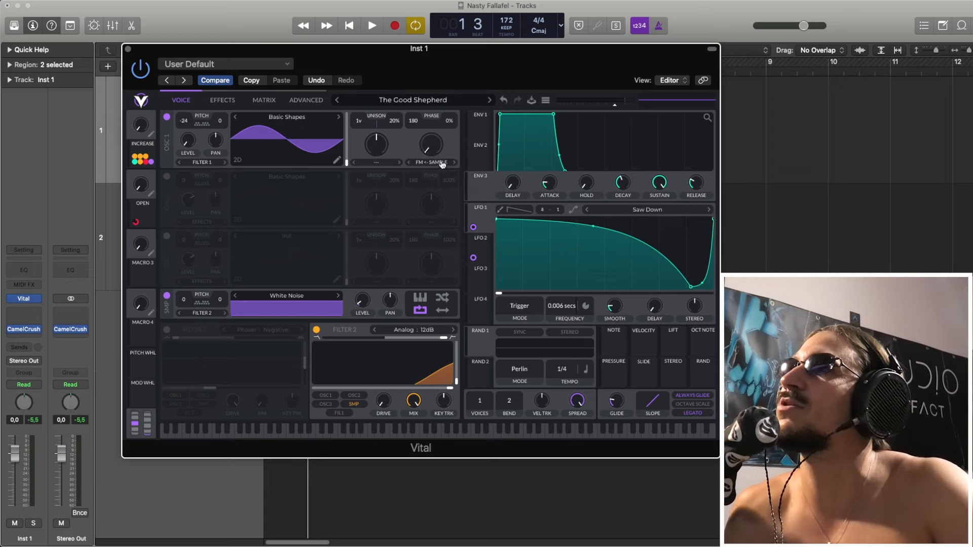
Step: Set oscillator 1's FM ← Sample amount to 0 and play the loop twice
right_click(434, 156)
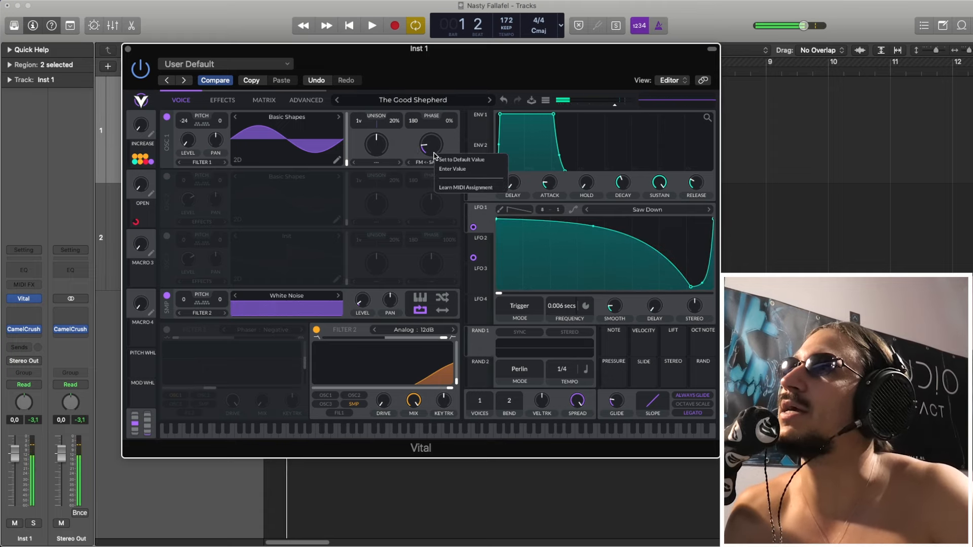
click(447, 171)
text(0)
key(Return)
key(space)
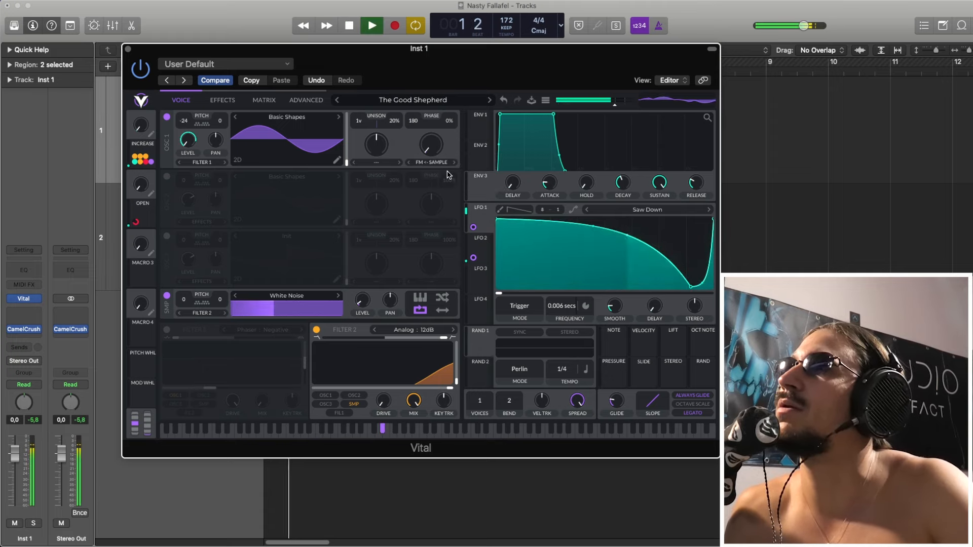
key(space)
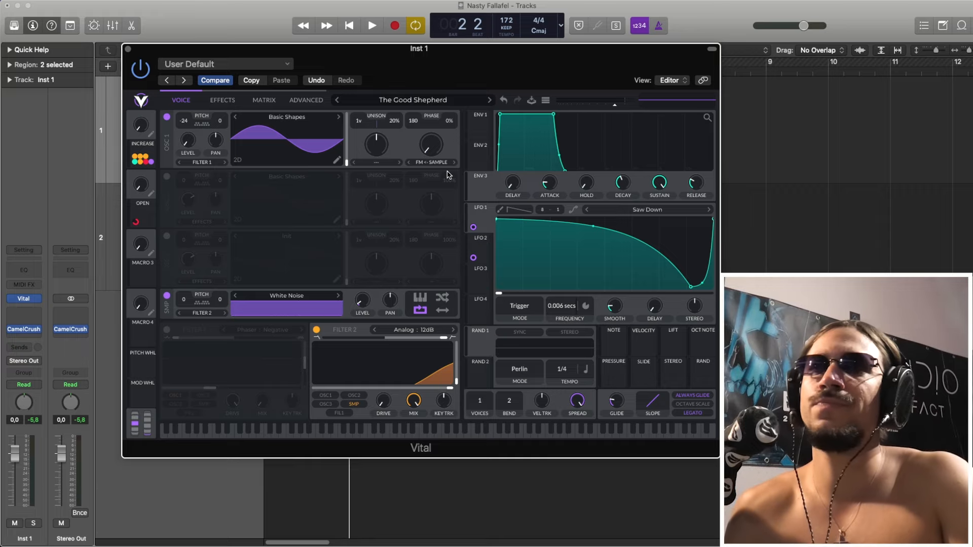
key(space)
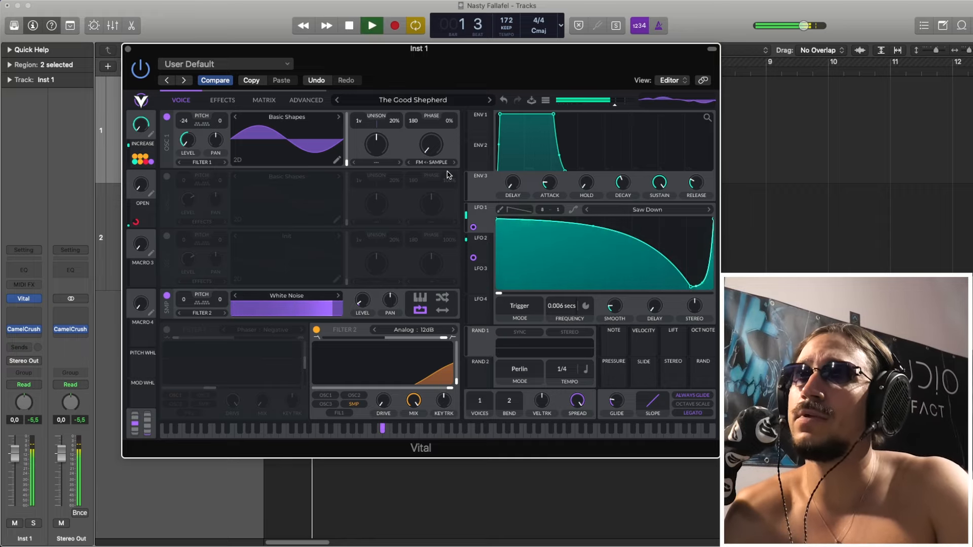
key(space)
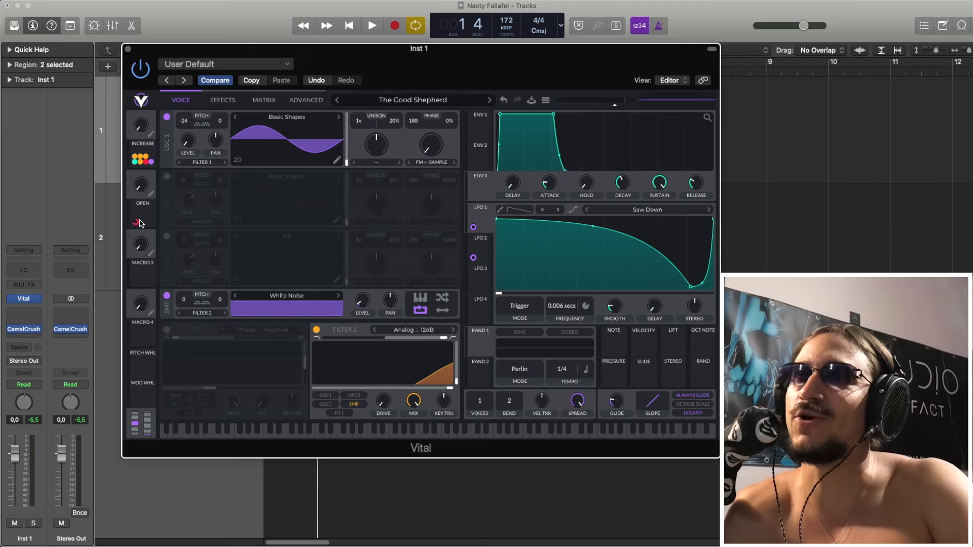
Step: Switch on Filter 1, show LFO 2, and play the loop through the Phaser : Negative filter
mouse_move(139, 222)
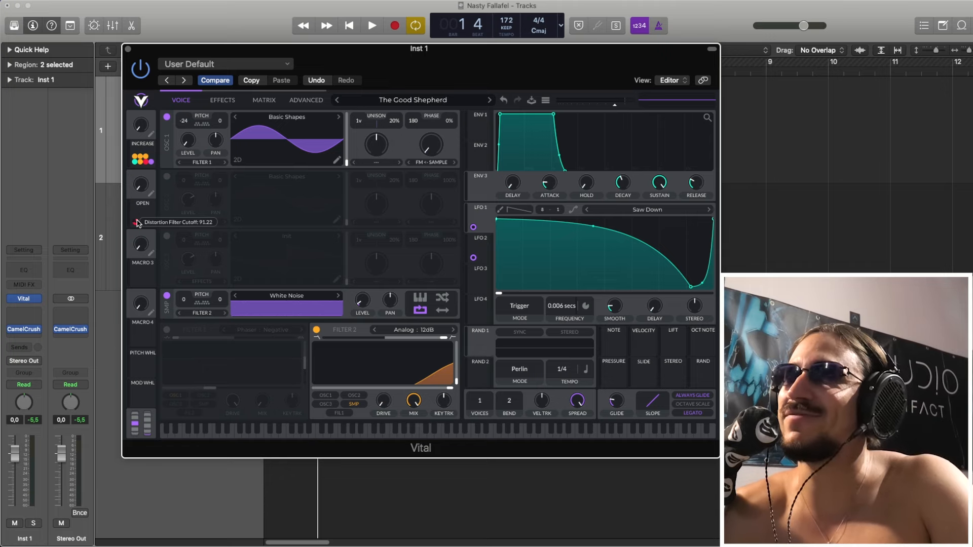
click(166, 330)
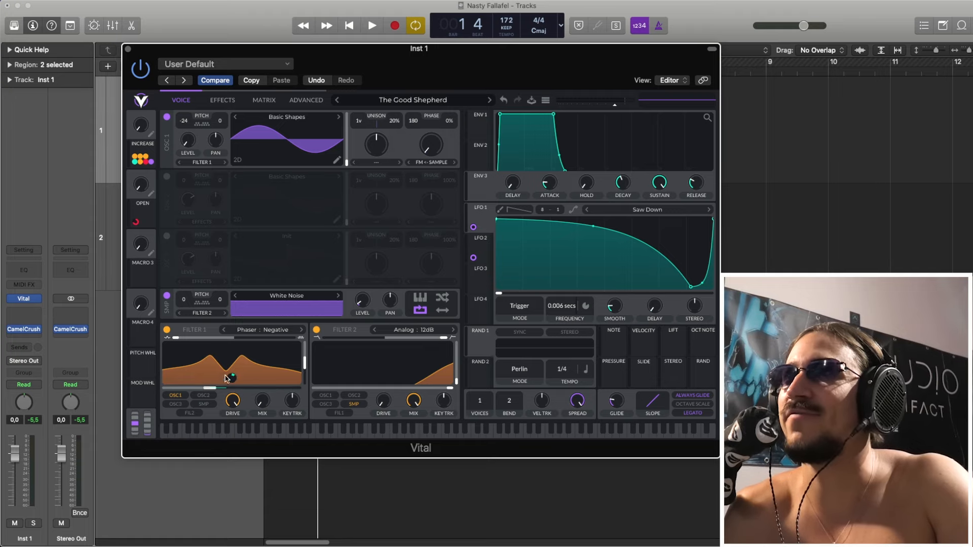
mouse_move(234, 378)
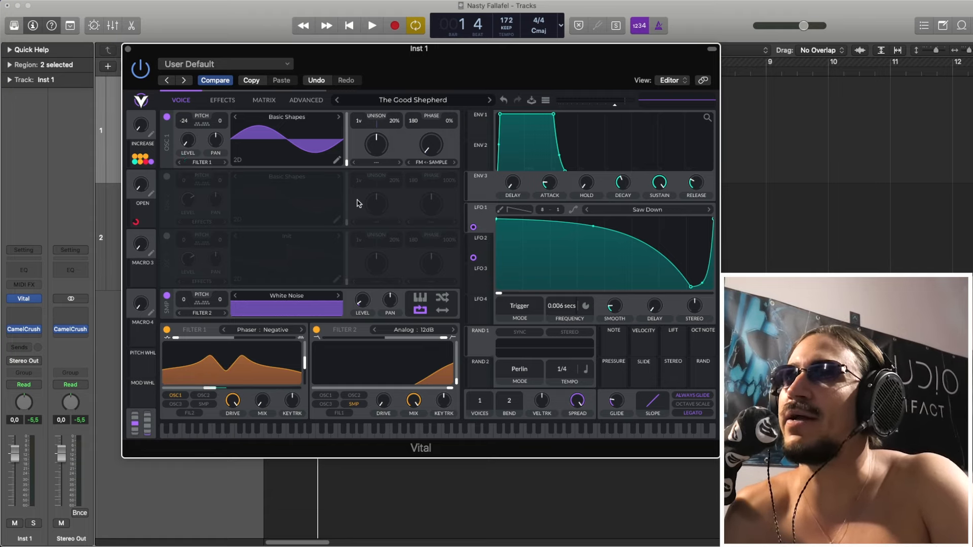
click(482, 248)
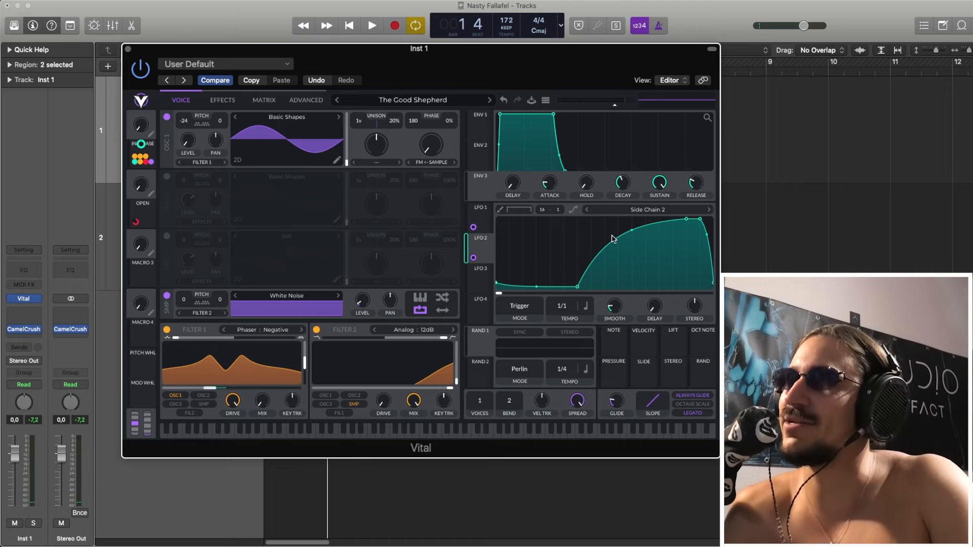
mouse_move(265, 422)
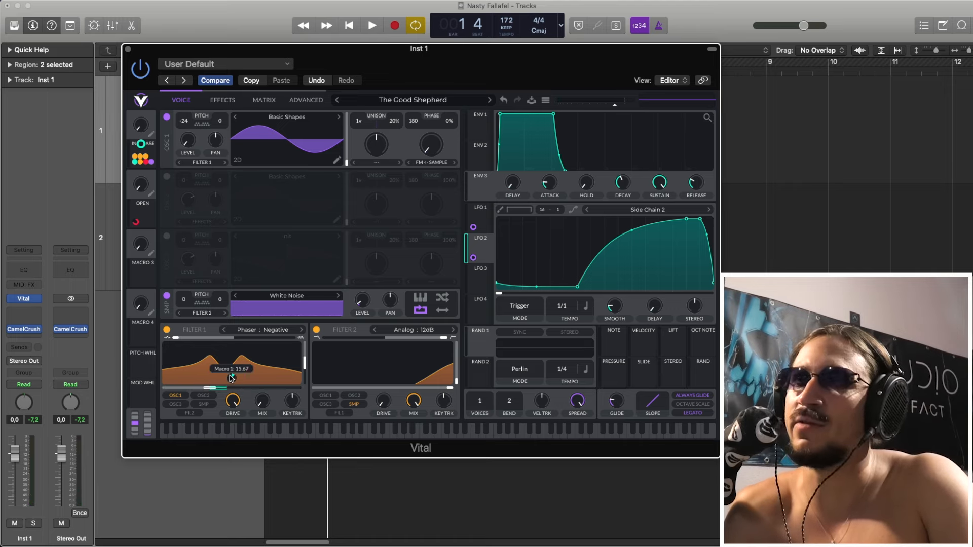
key(space)
key(space)
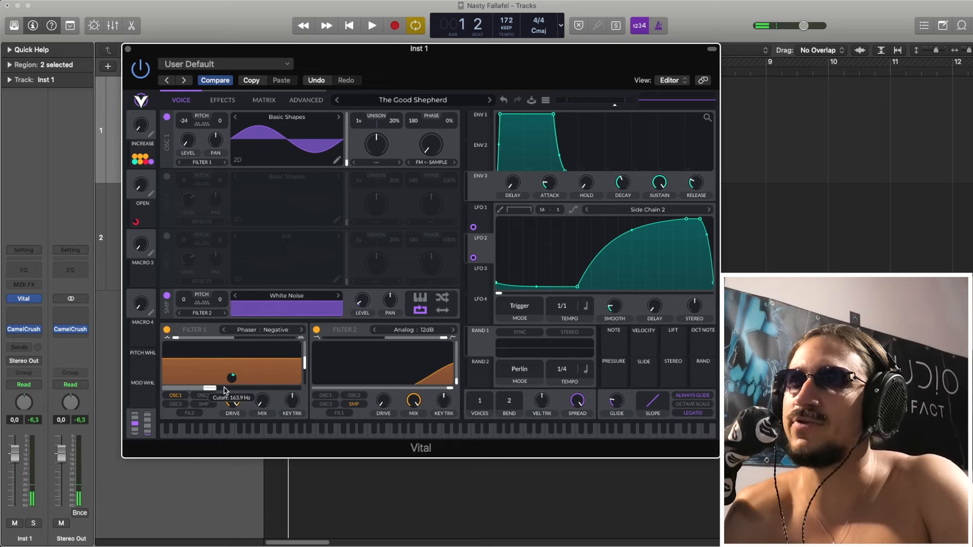
Step: Play the loop several more times to hear LFO 2 and the Increase macro modulating Filter 1
mouse_move(235, 378)
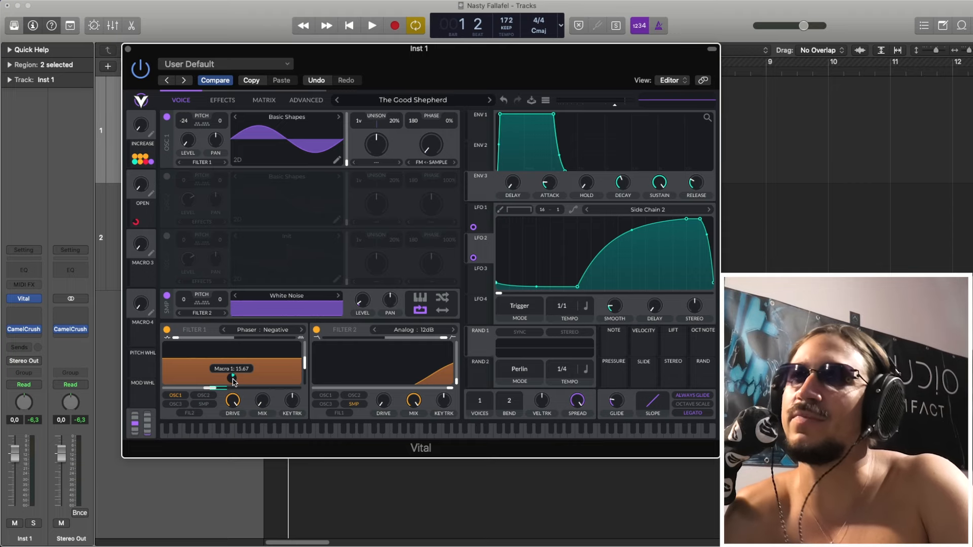
key(space)
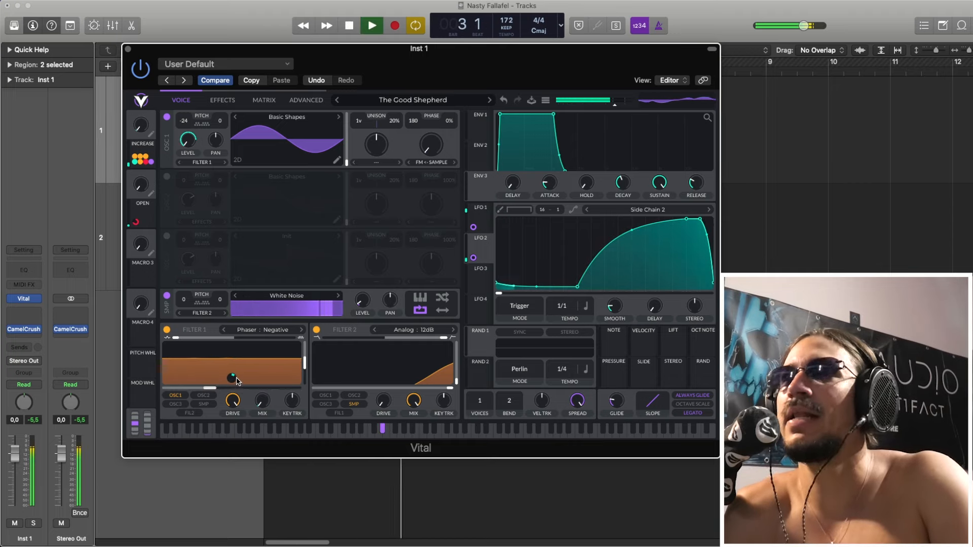
key(space)
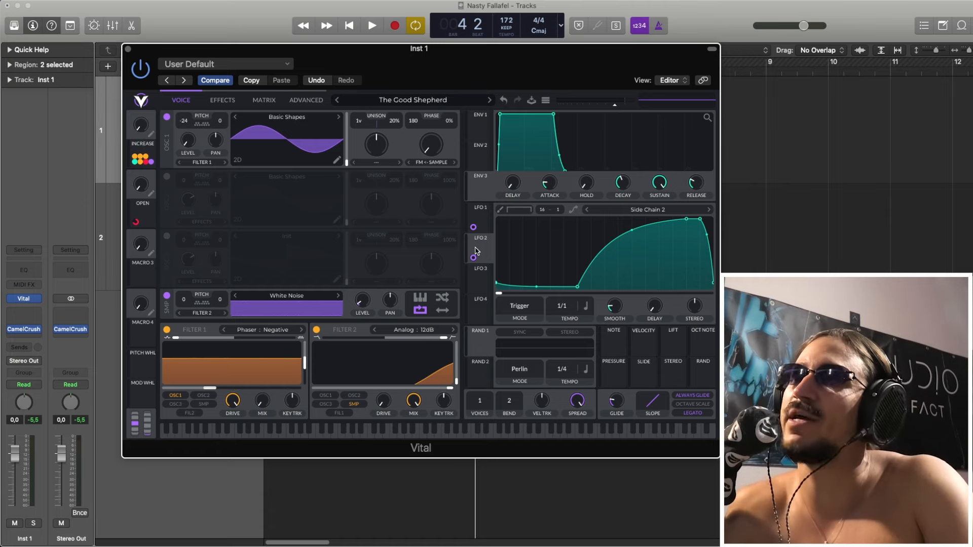
key(space)
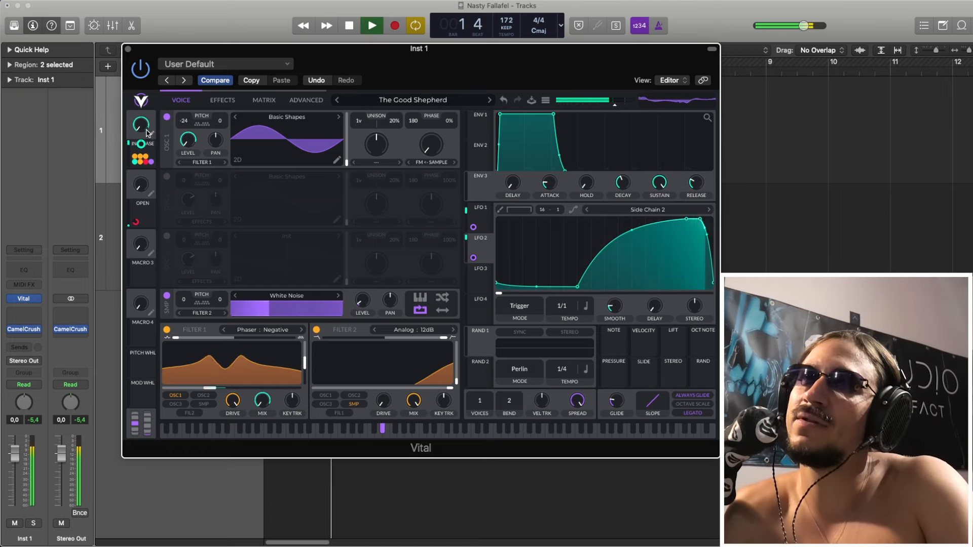
key(space)
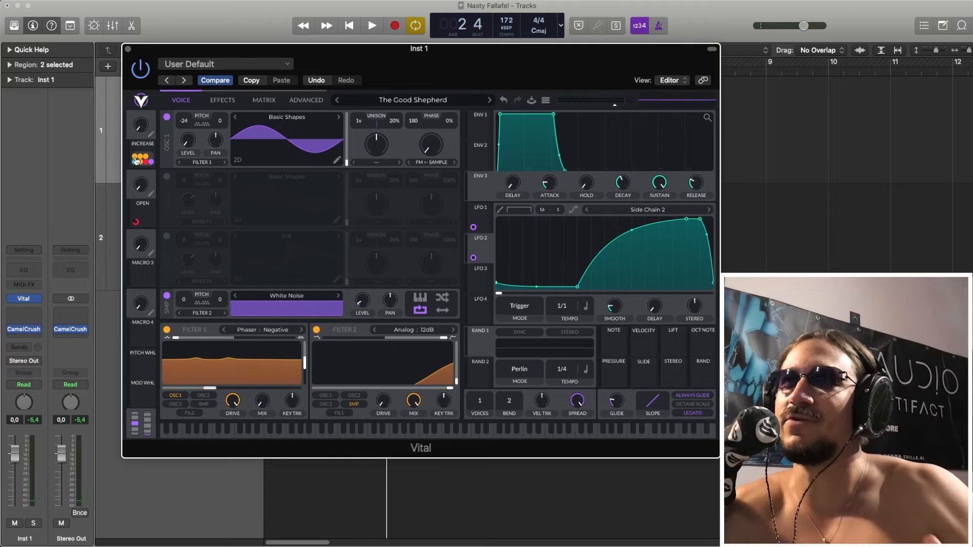
drag(135, 162, 149, 129)
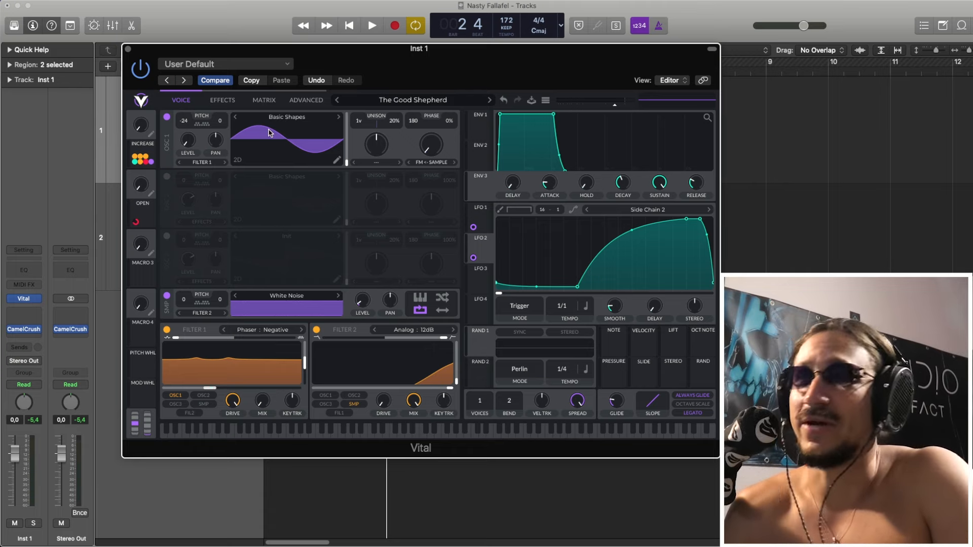
key(space)
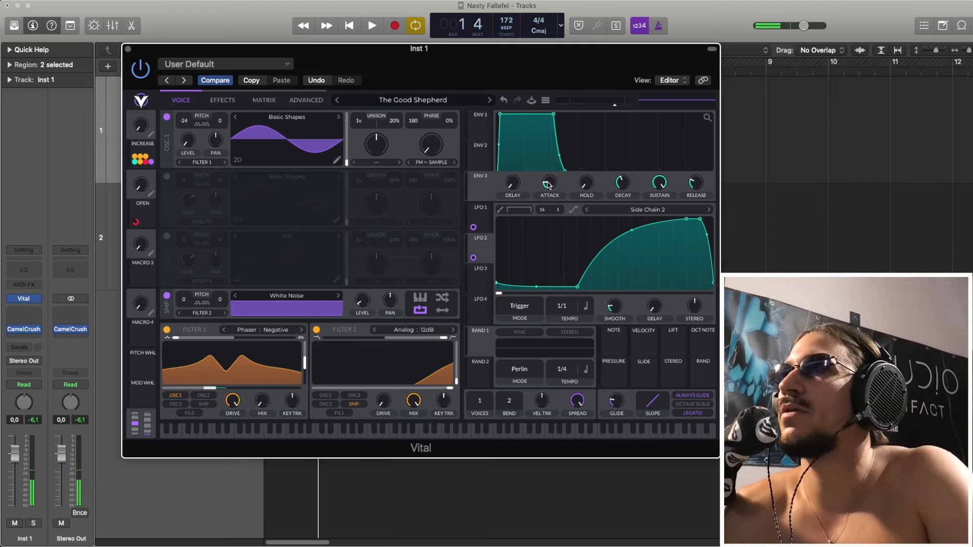
mouse_move(549, 183)
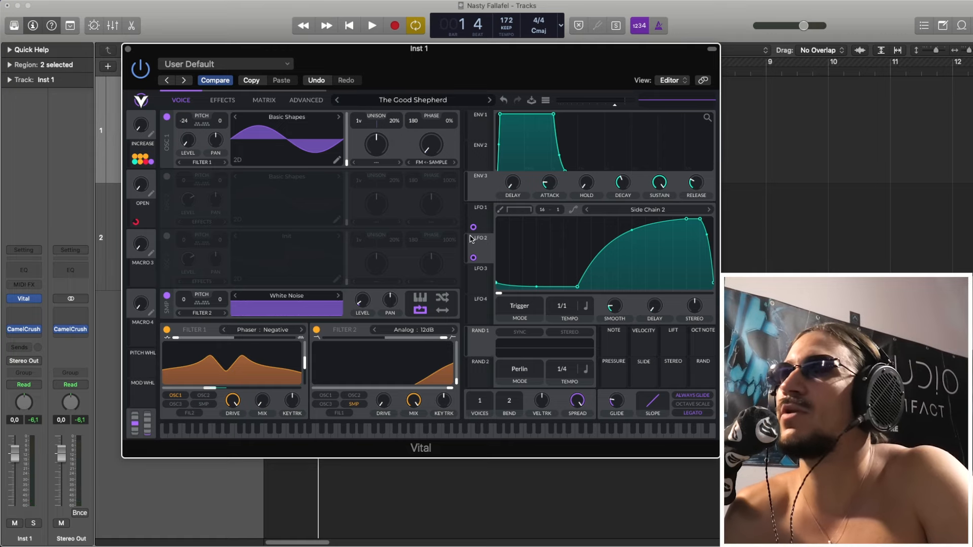
Step: Preview the Filter and Distortion effects by switching each one on and off in turn
click(222, 102)
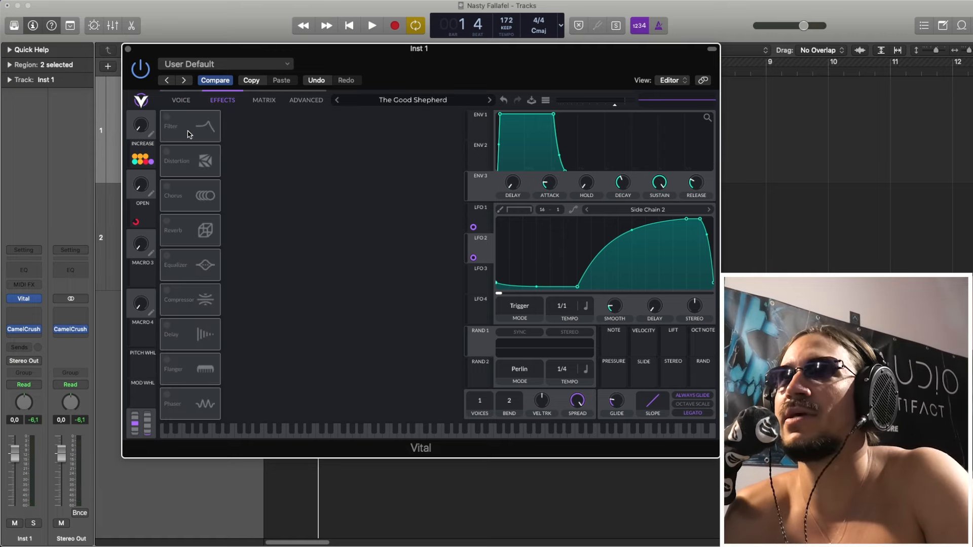
click(168, 120)
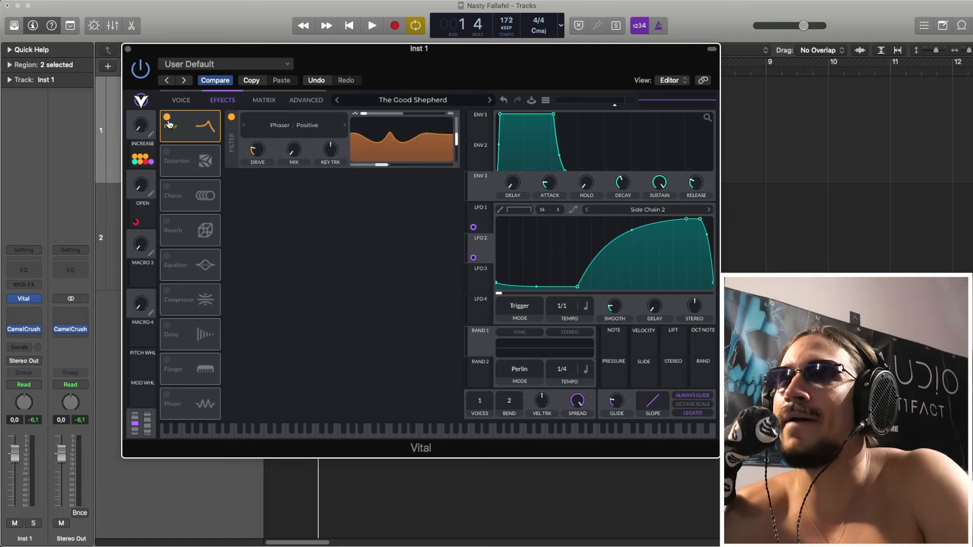
click(167, 117)
click(167, 152)
click(173, 158)
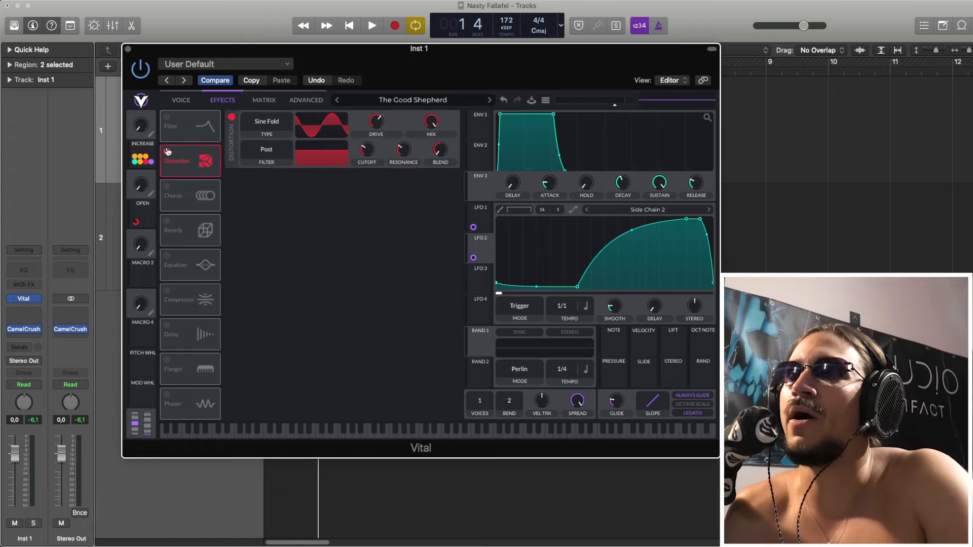
click(167, 152)
Step: Switch on the Filter effect and compare its Phaser : Positive mix modulation with the voice's Filter 1
click(166, 117)
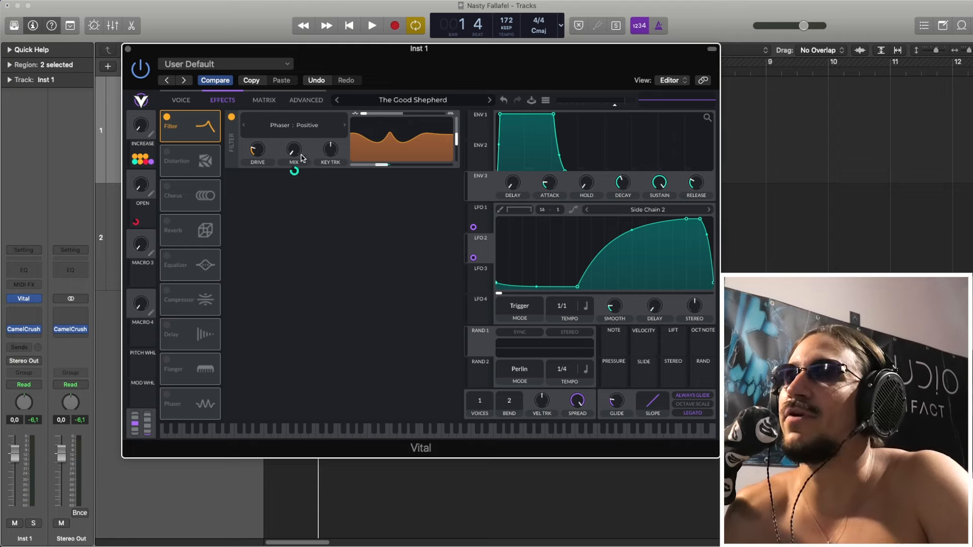
drag(294, 173, 285, 152)
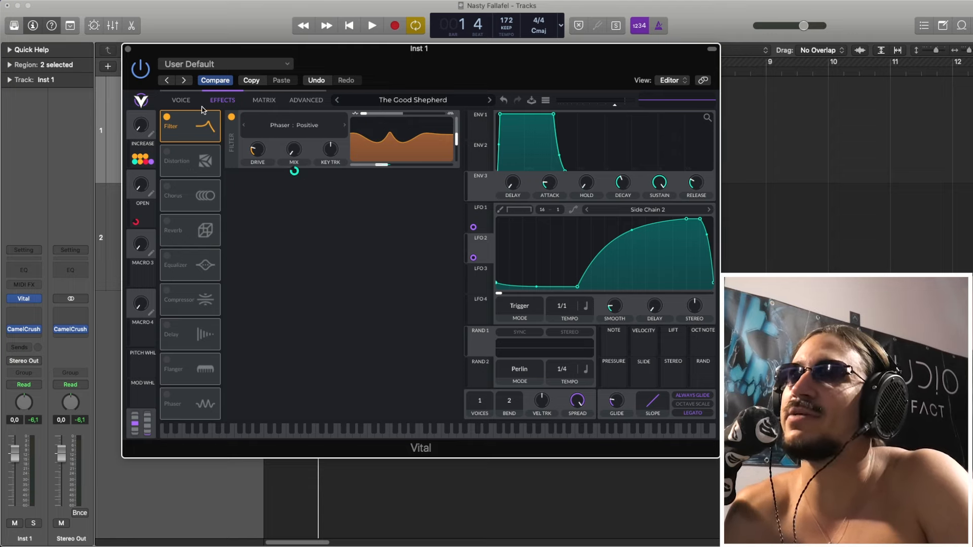
click(183, 101)
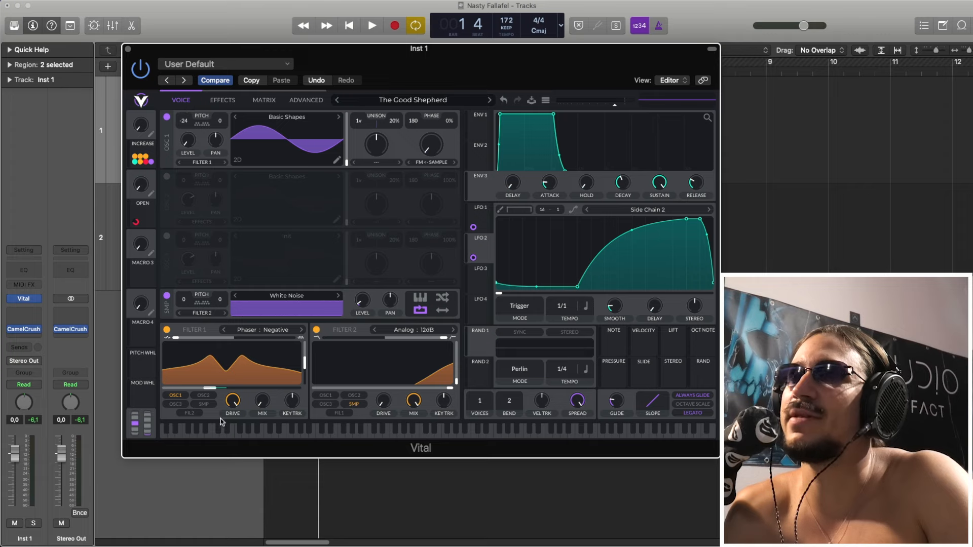
click(224, 101)
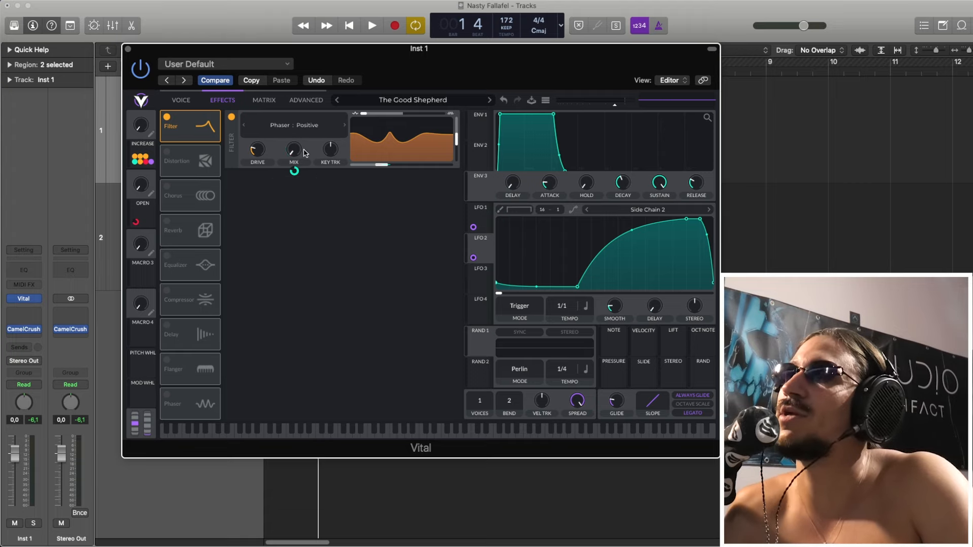
Step: Play the loop while bypassing and re-enabling the Filter effect to compare the sound
key(space)
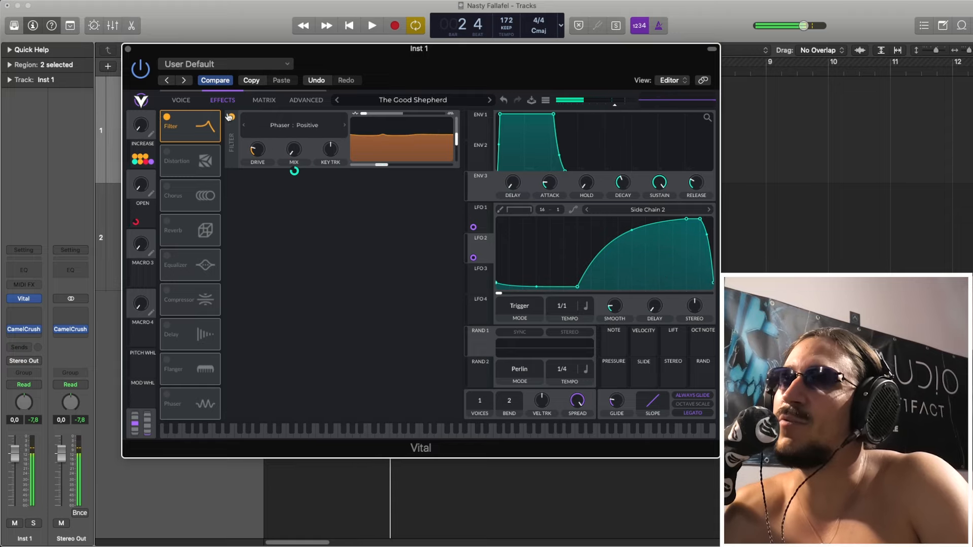
click(231, 117)
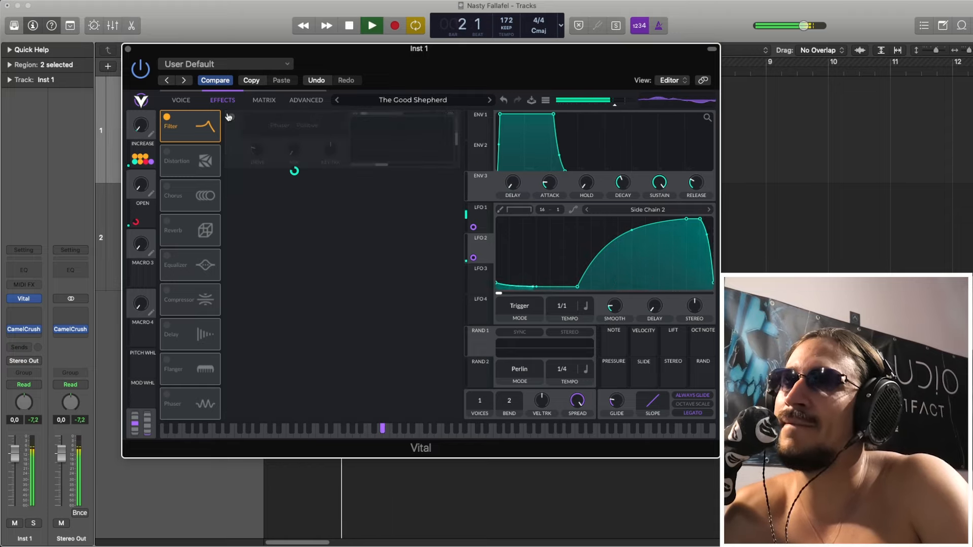
click(231, 117)
key(space)
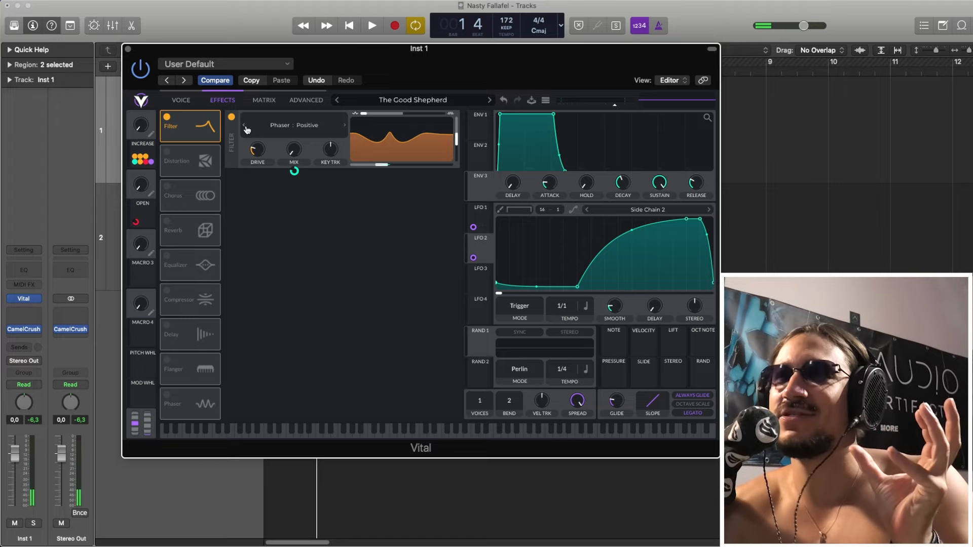
Step: Switch on the Distortion effect and play the loop to hear its Sine Fold drive and modulated post-filter cutoff
click(167, 154)
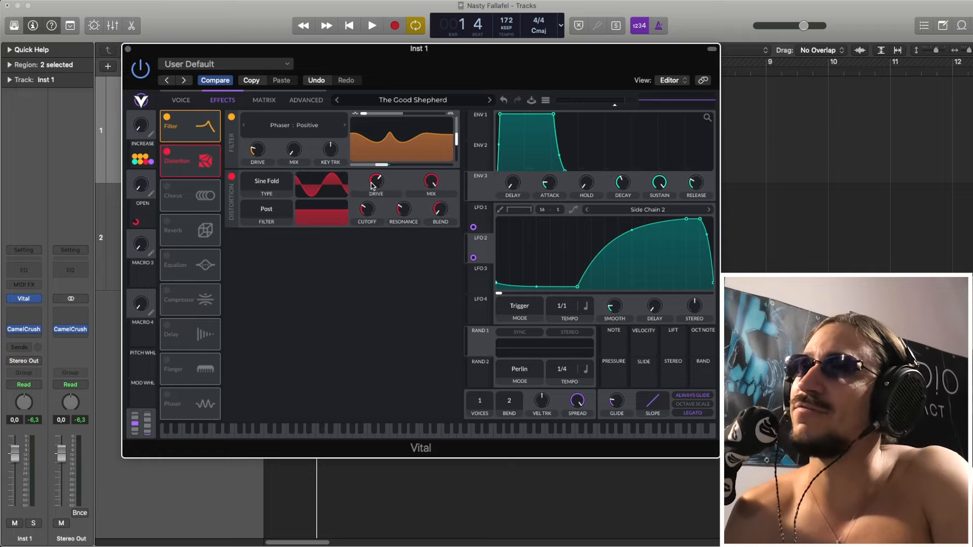
mouse_move(378, 187)
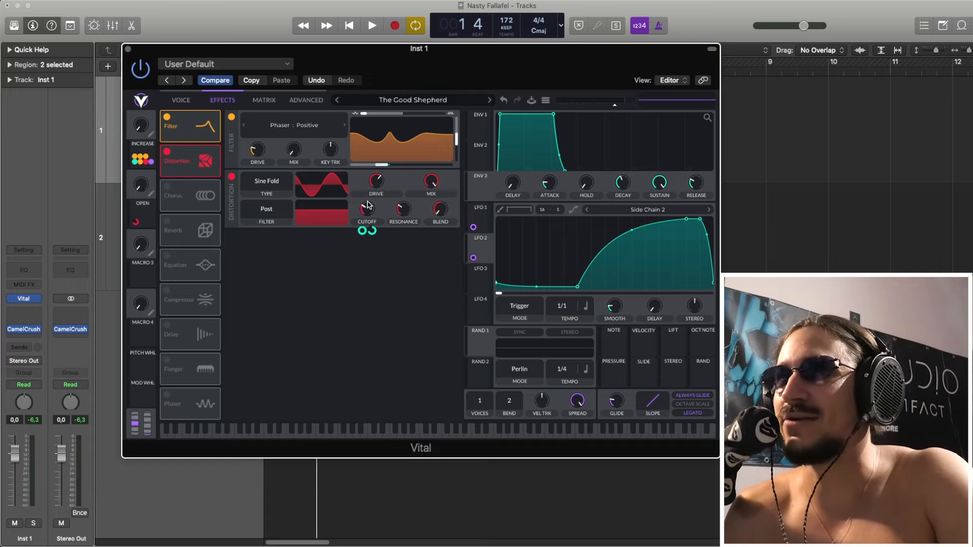
key(space)
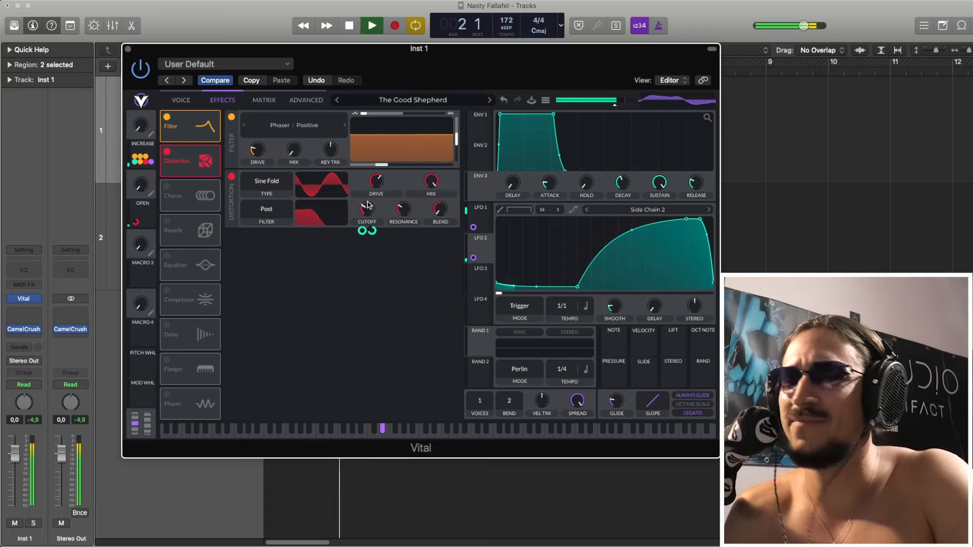
key(space)
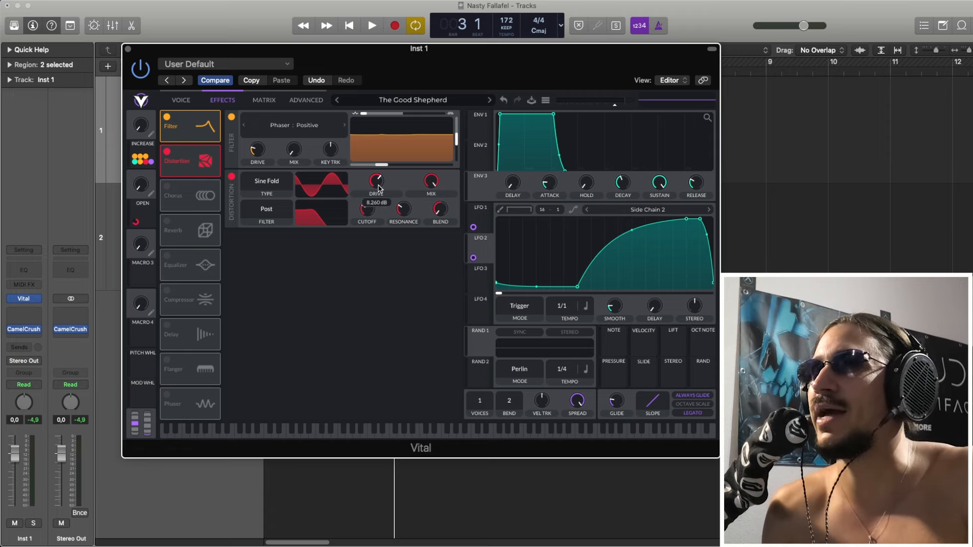
key(space)
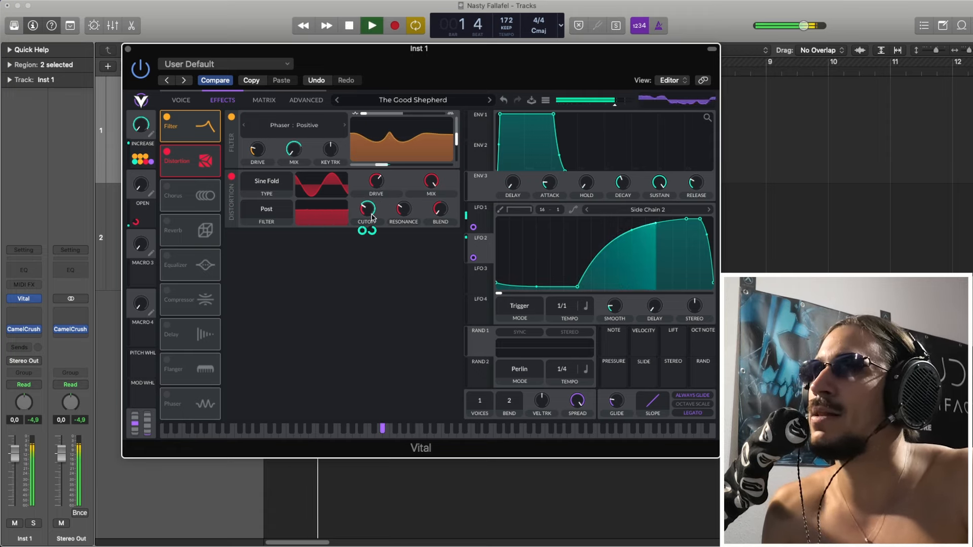
mouse_move(369, 214)
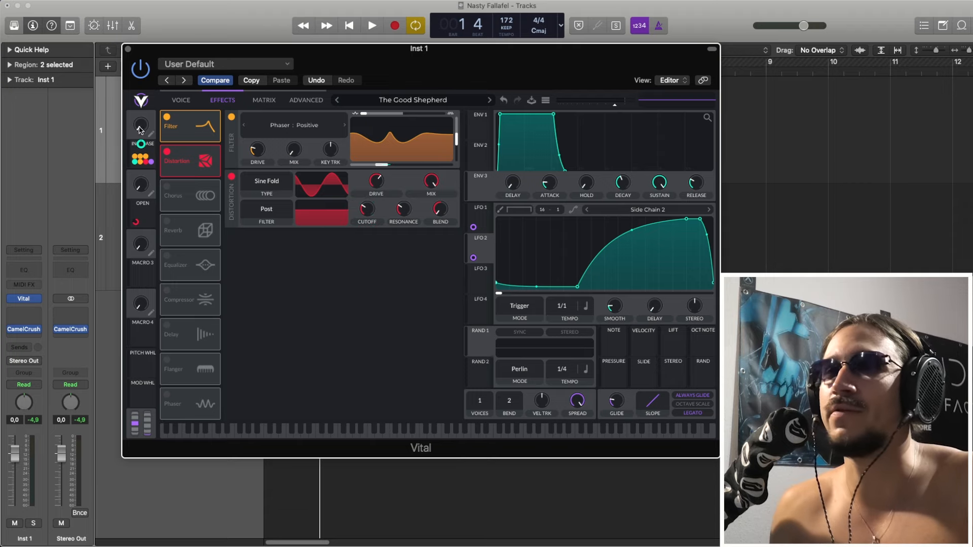
Step: Replay the loop while following how the Increase macro modulates the Distortion cutoff
drag(140, 144, 369, 214)
key(space)
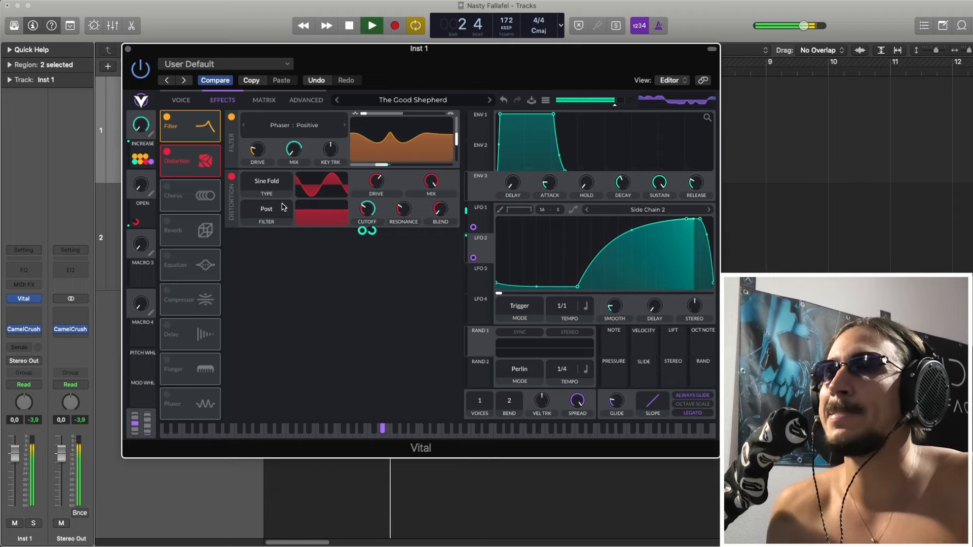
key(space)
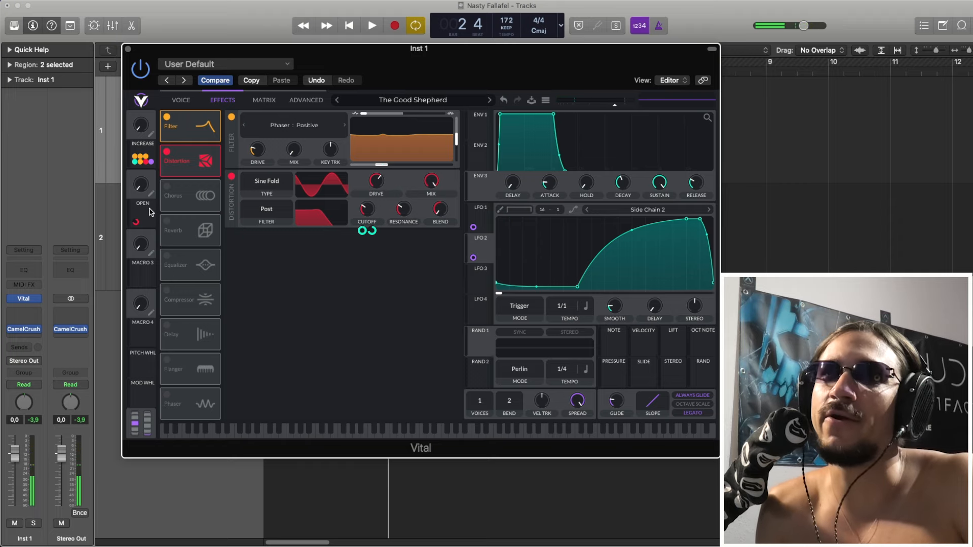
Step: Raise the Open macro to 1.000, play the loop to hear its effect on the Distortion cutoff, and restore the macro
click(145, 210)
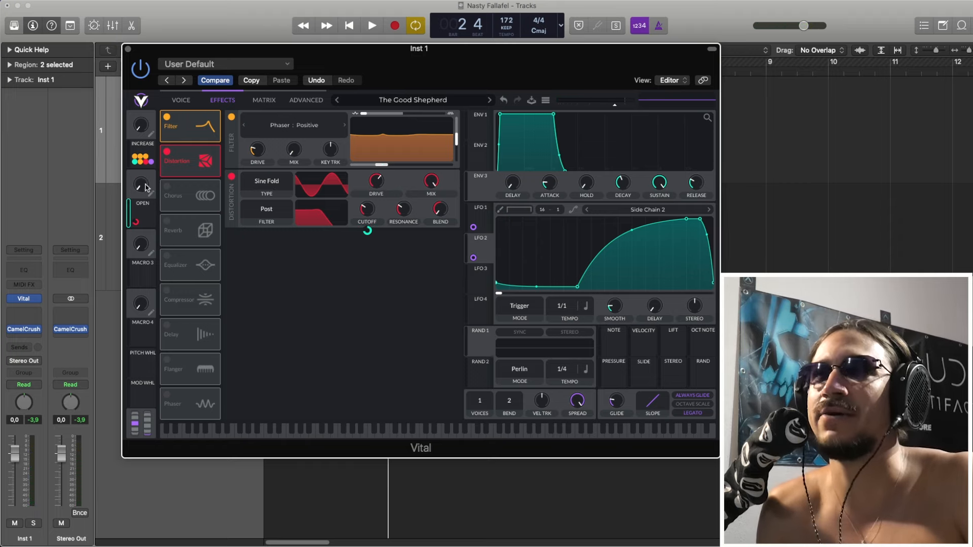
drag(147, 186, 157, 102)
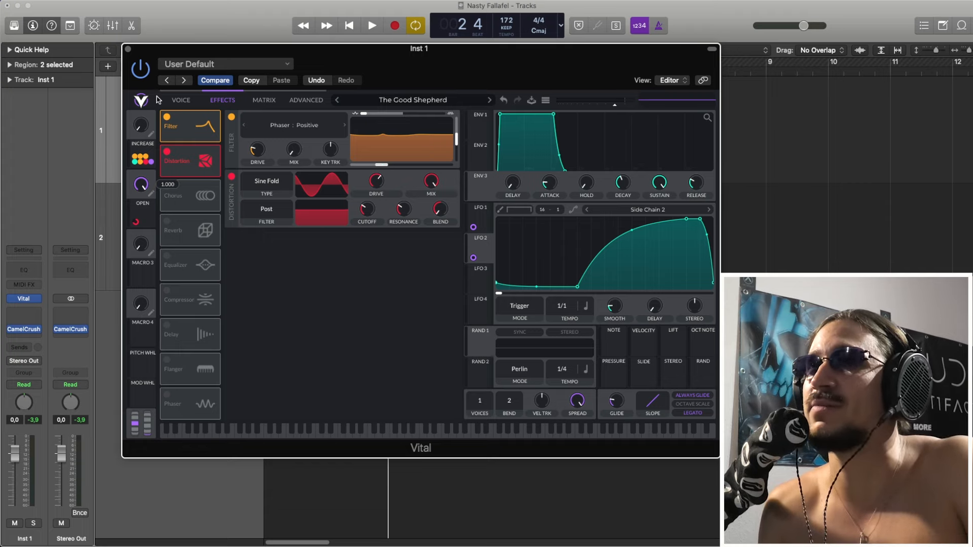
key(space)
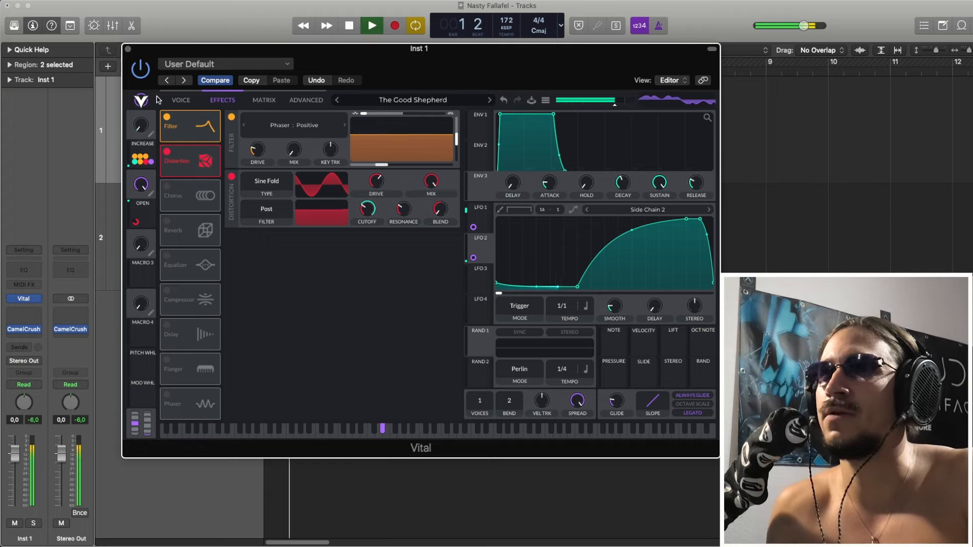
key(space)
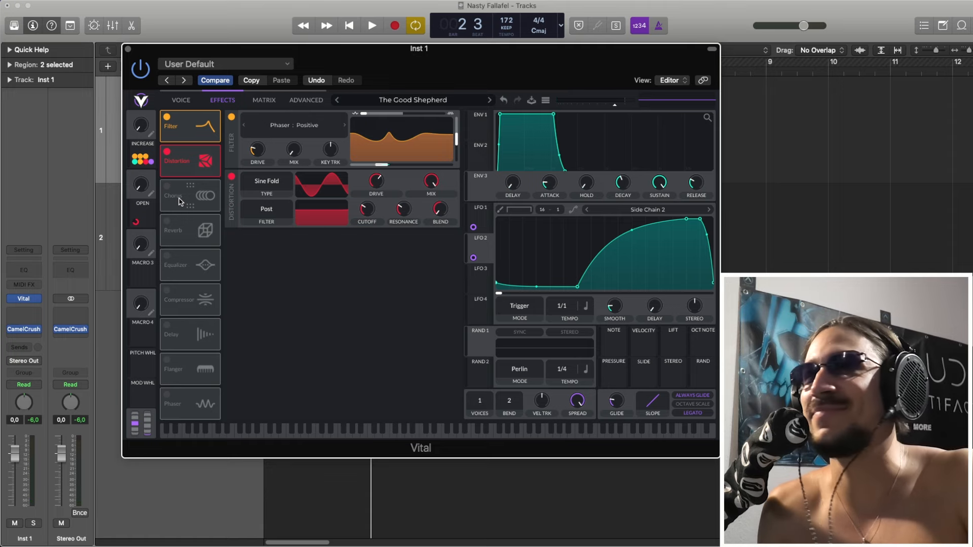
key(space)
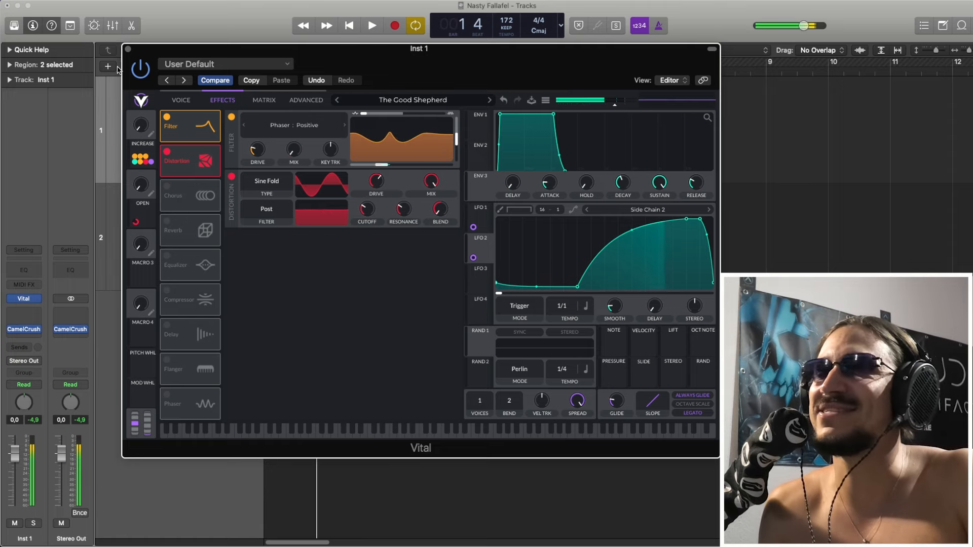
Step: Close the synth window, unmute the DRUMZ track and play the bass together with the drums
click(128, 48)
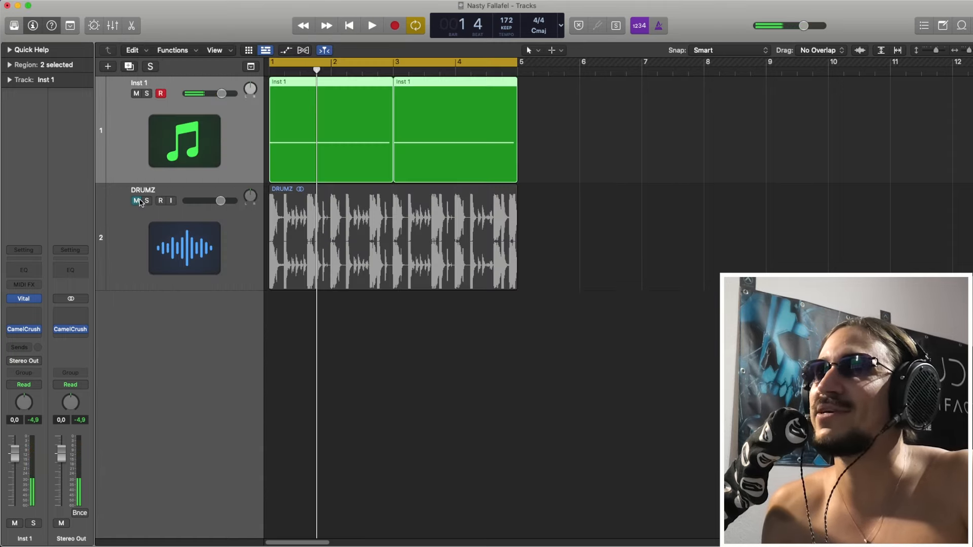
click(135, 200)
click(197, 247)
click(320, 321)
key(space)
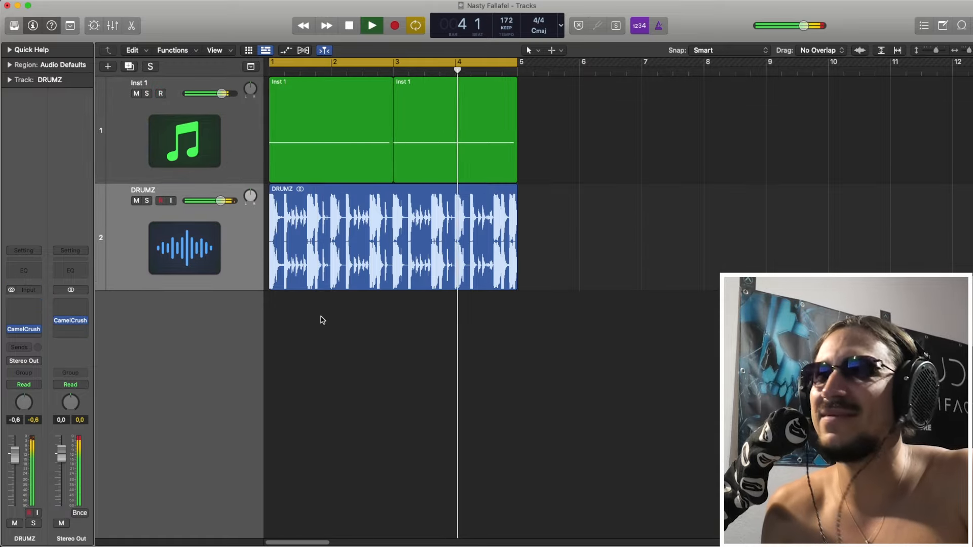
key(space)
Step: Reopen Vital on the Inst 1 track, switch on its Chorus effect and solo the track
click(178, 155)
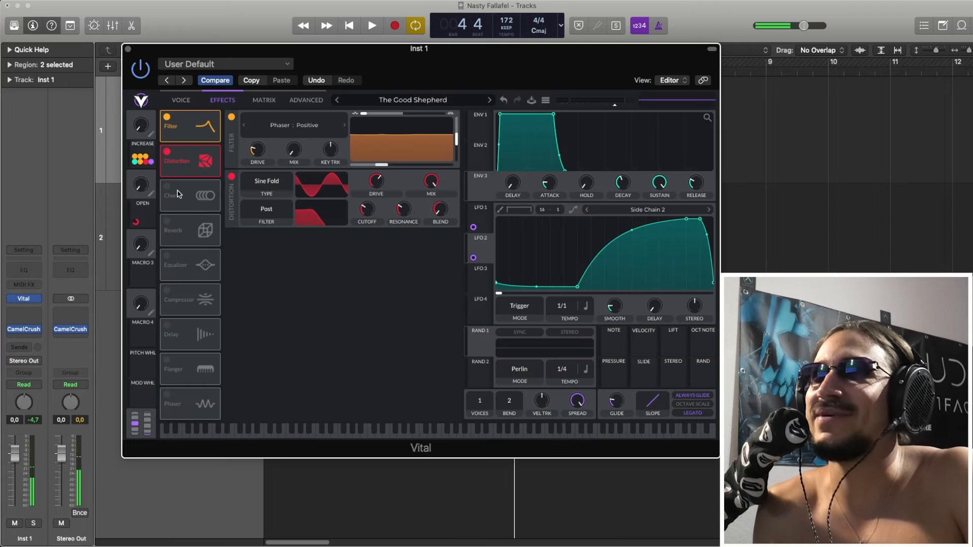
click(28, 299)
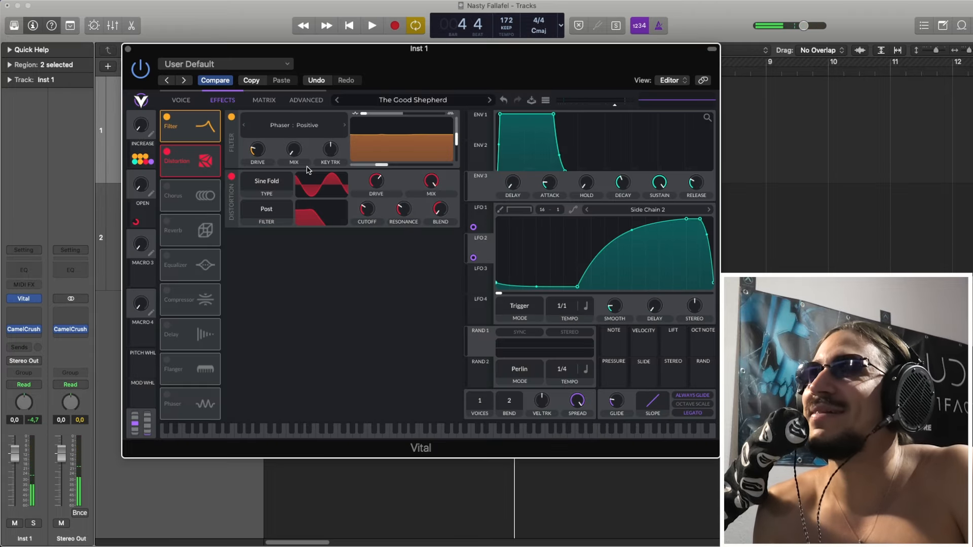
click(167, 187)
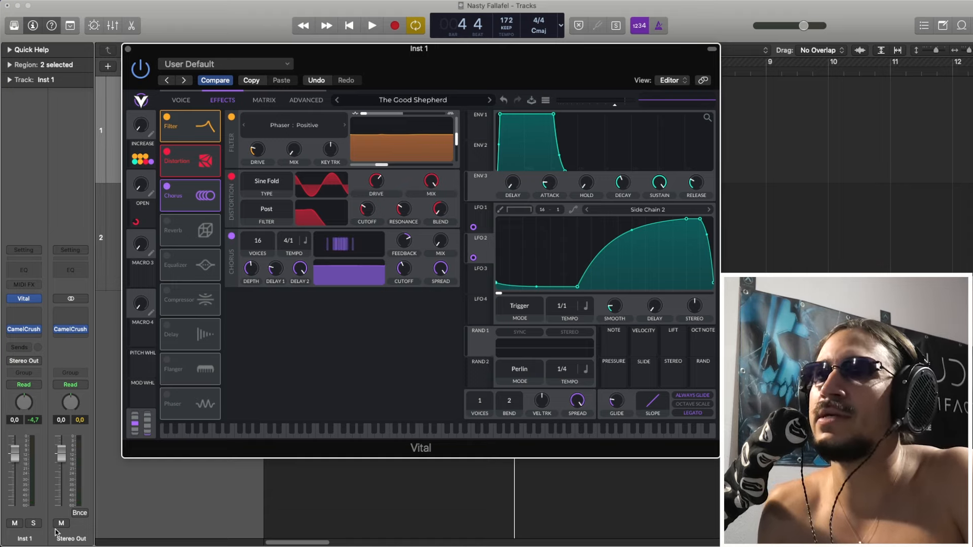
click(34, 524)
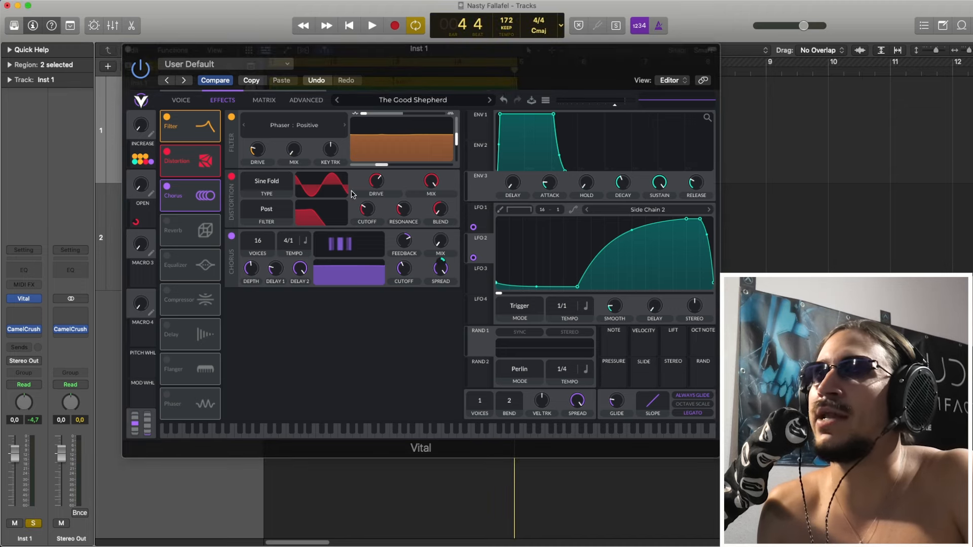
Step: Play the loop with the Chorus effect bypassed and re-enabled to compare its Macro 1 mix modulation
mouse_move(440, 262)
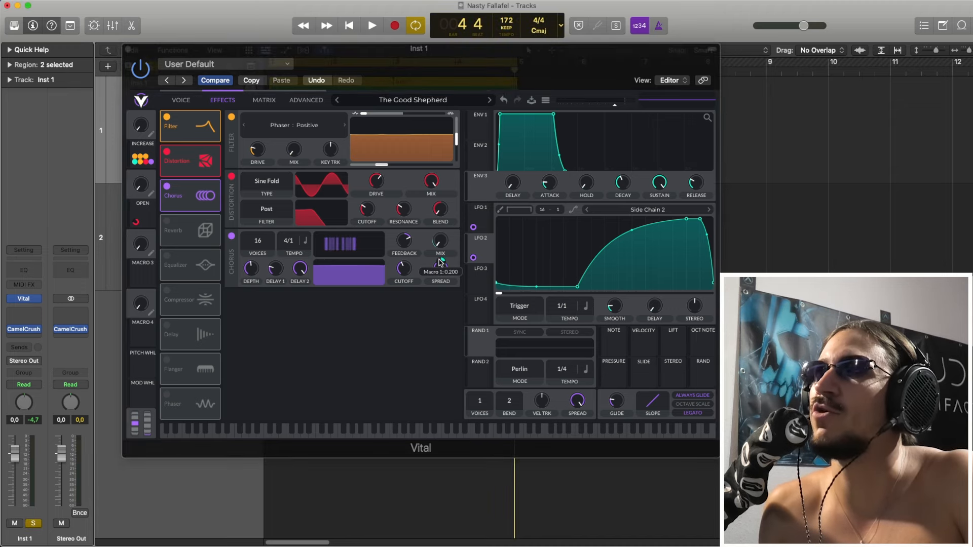
key(space)
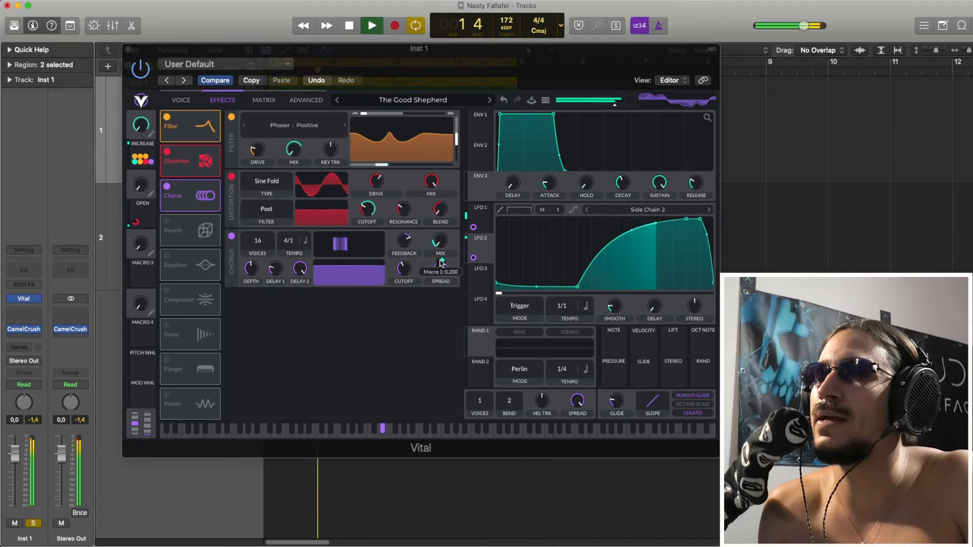
click(231, 236)
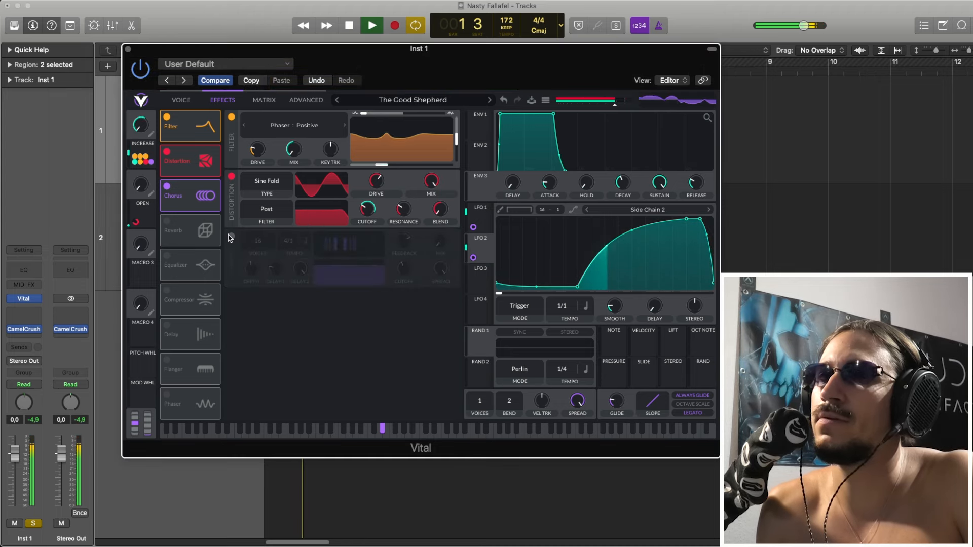
key(space)
click(231, 236)
key(space)
key(space)
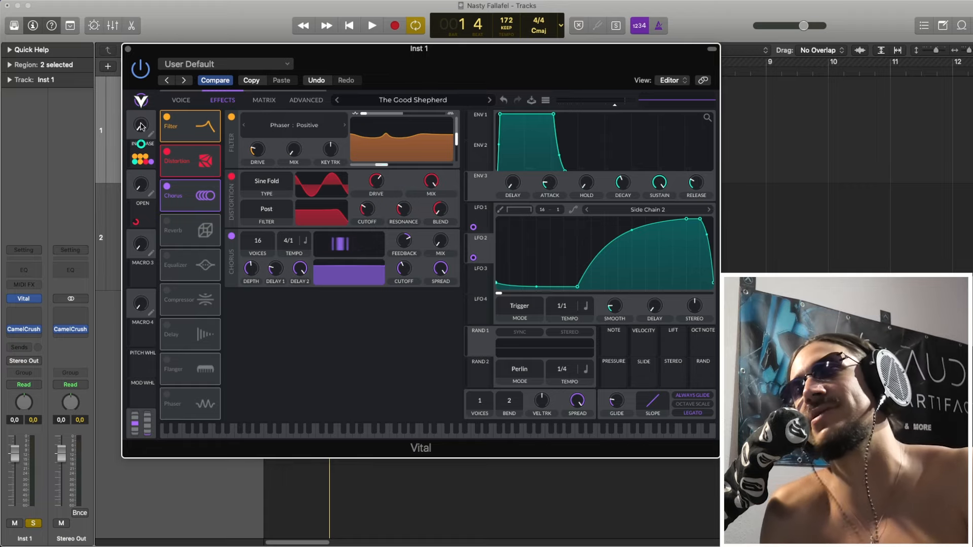
Step: Play the loop several more times to examine the Chorus mix and feedback
key(space)
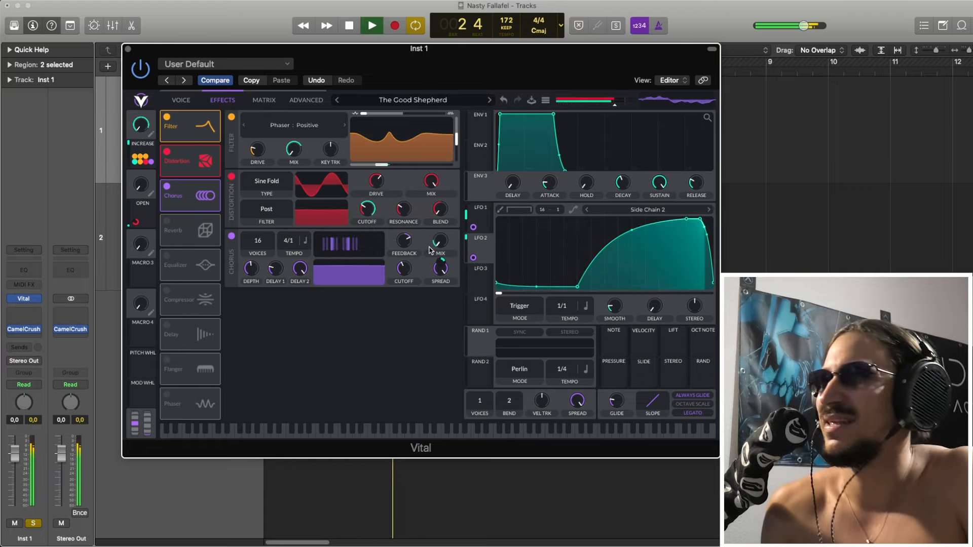
key(space)
mouse_move(441, 263)
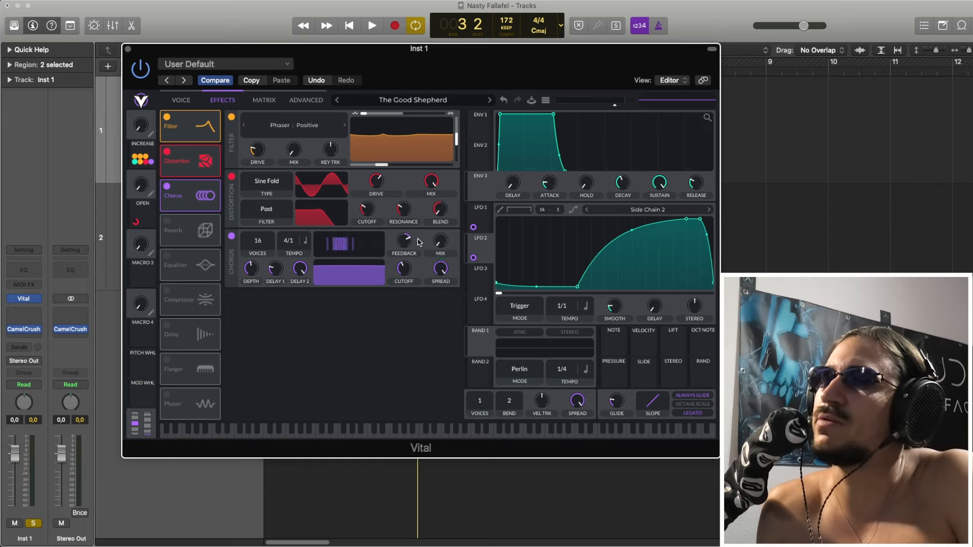
key(space)
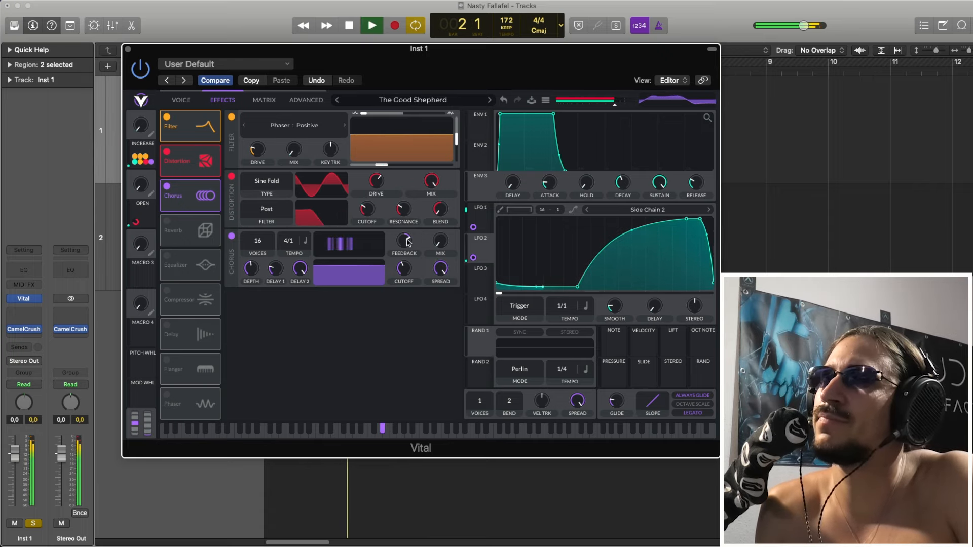
key(space)
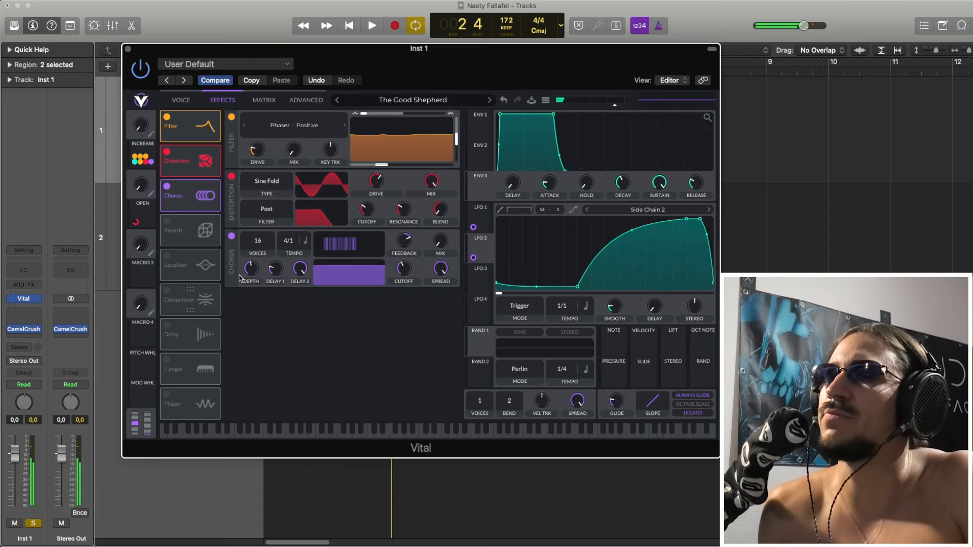
Step: Switch on the Reverb effect and check its mix and low cut values
click(167, 220)
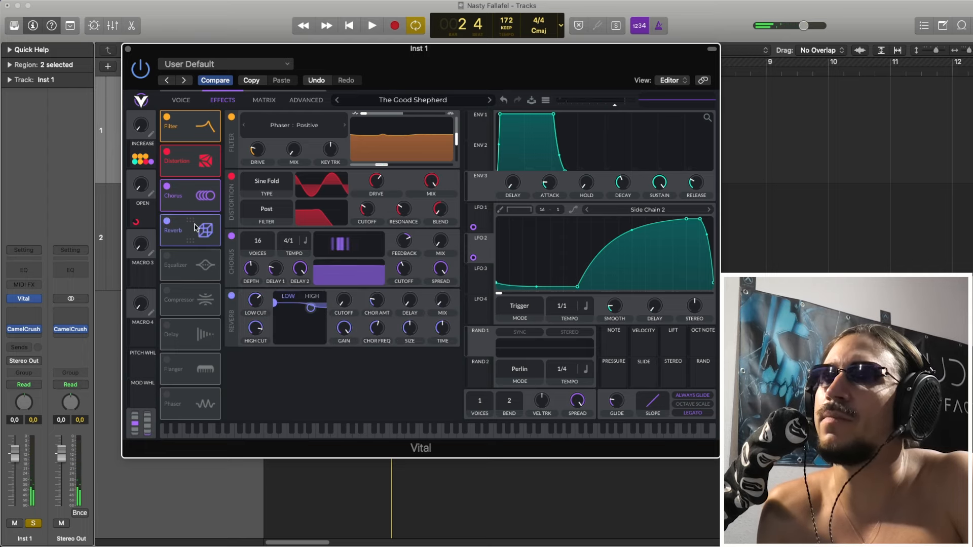
drag(439, 299, 439, 298)
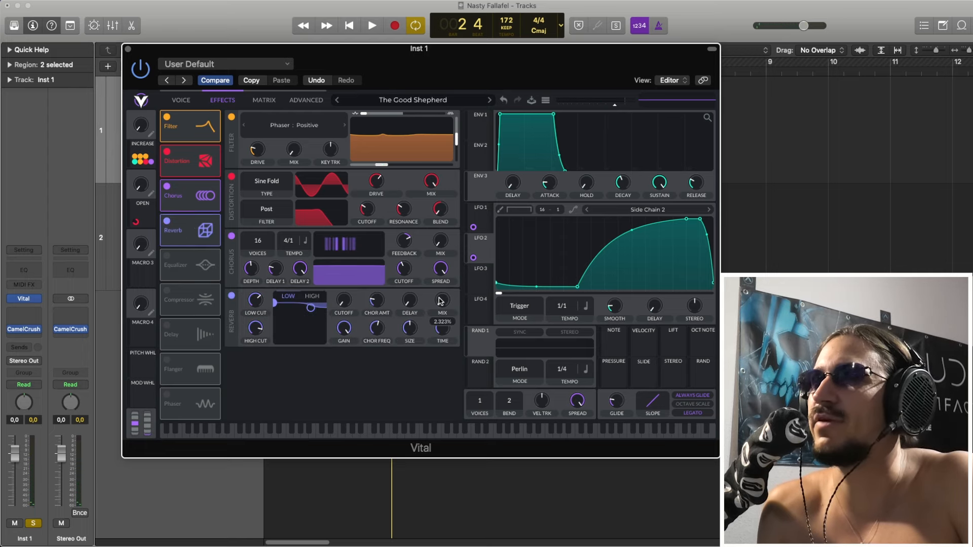
mouse_move(255, 306)
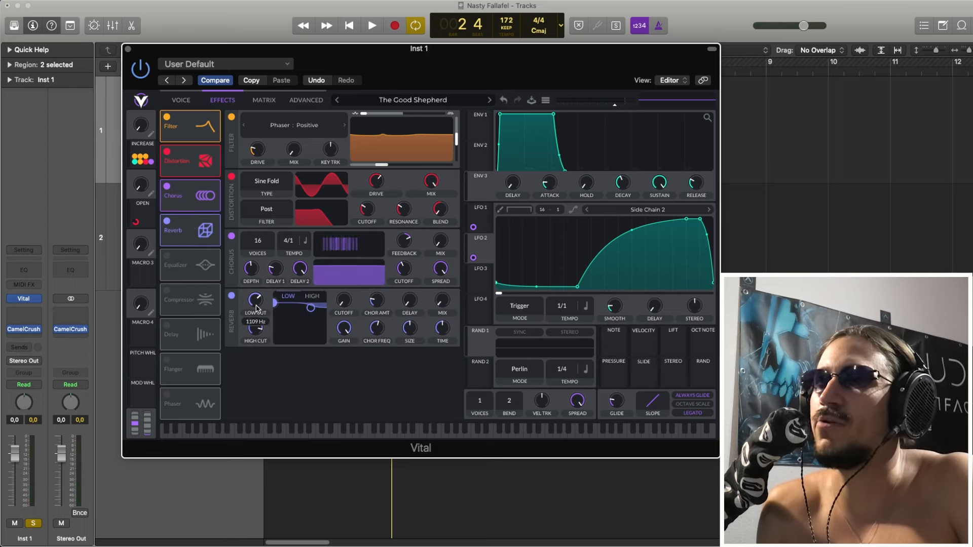
Step: Switch on the Equalizer effect, audition the loop through its high band, and return to the patch's voice settings
click(167, 256)
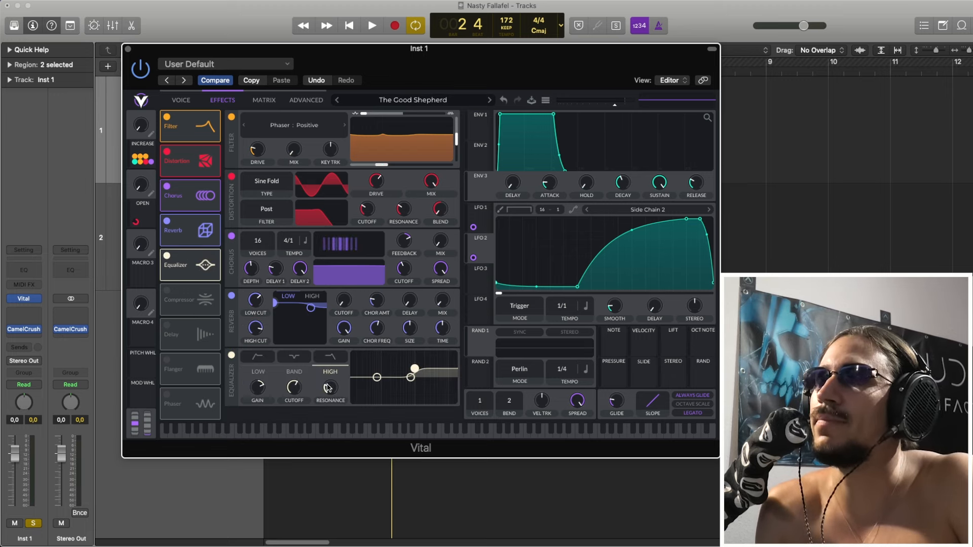
mouse_move(263, 388)
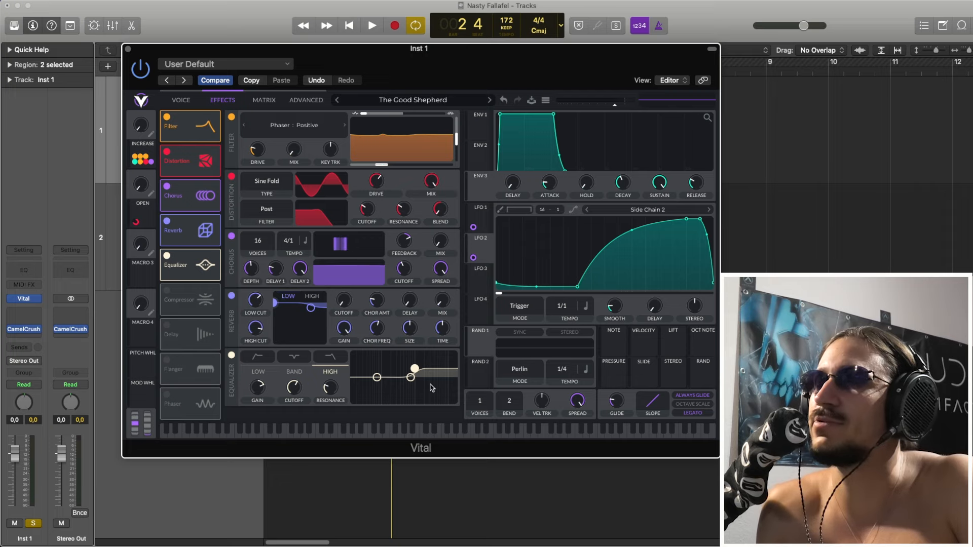
key(space)
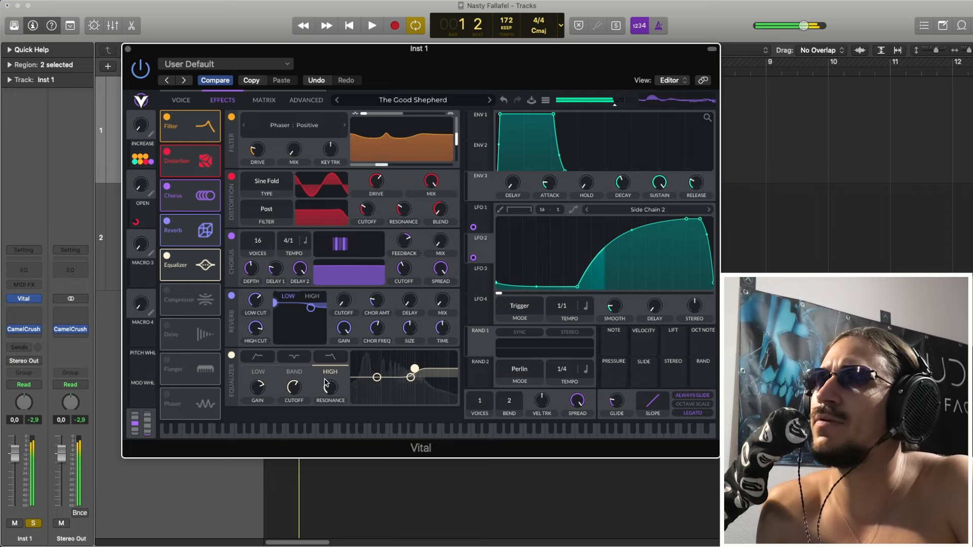
mouse_move(303, 387)
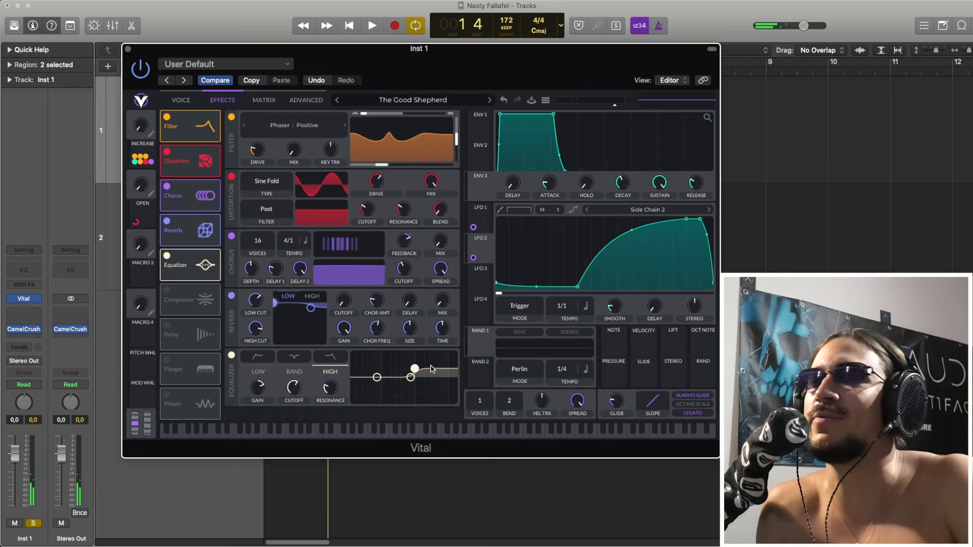
click(179, 101)
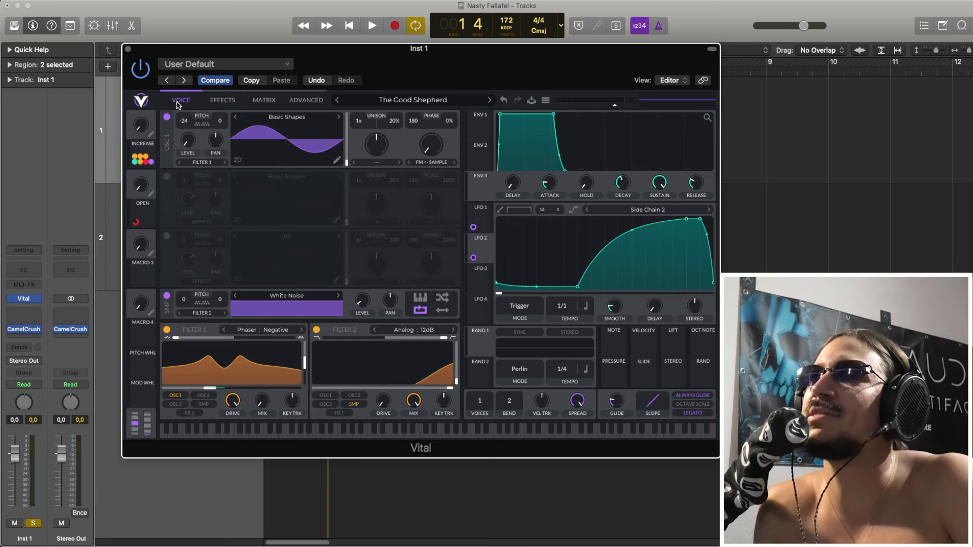
Step: Take the Inst 1 bass track out of solo and play the finished patch together with the DRUMZ track
key(space)
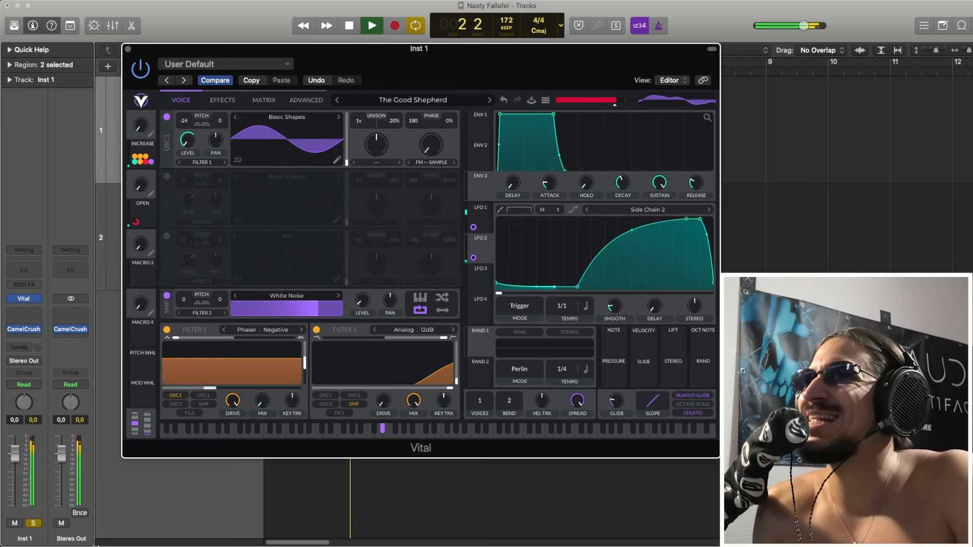
key(space)
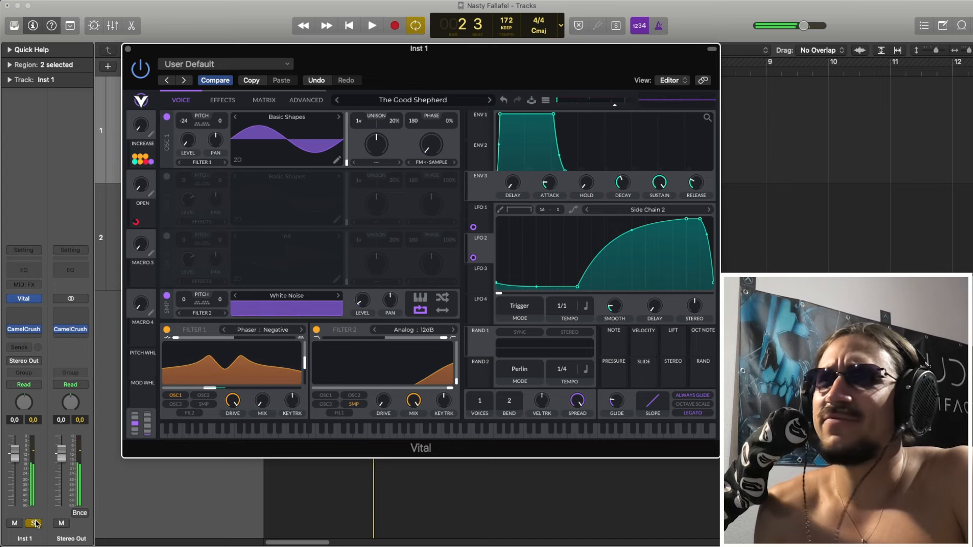
click(34, 524)
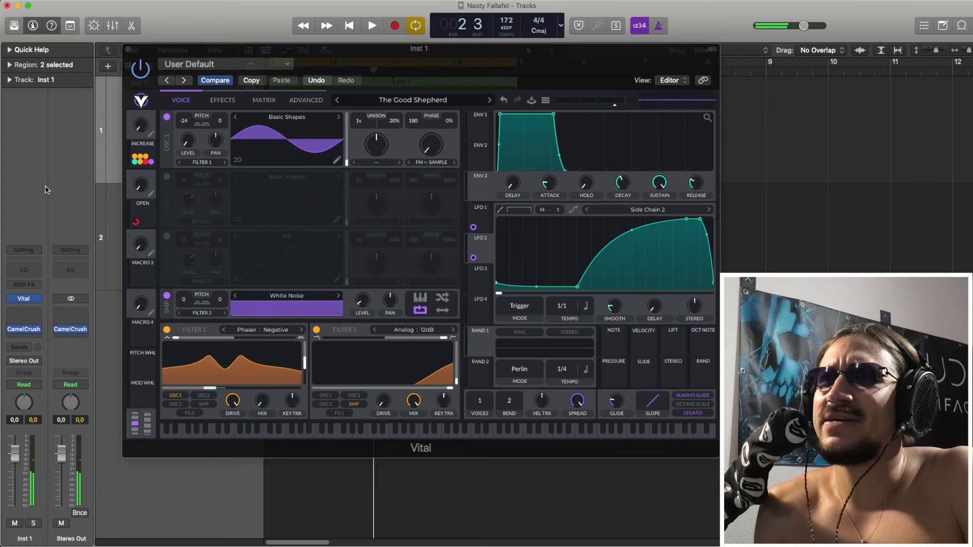
click(128, 52)
click(389, 352)
key(space)
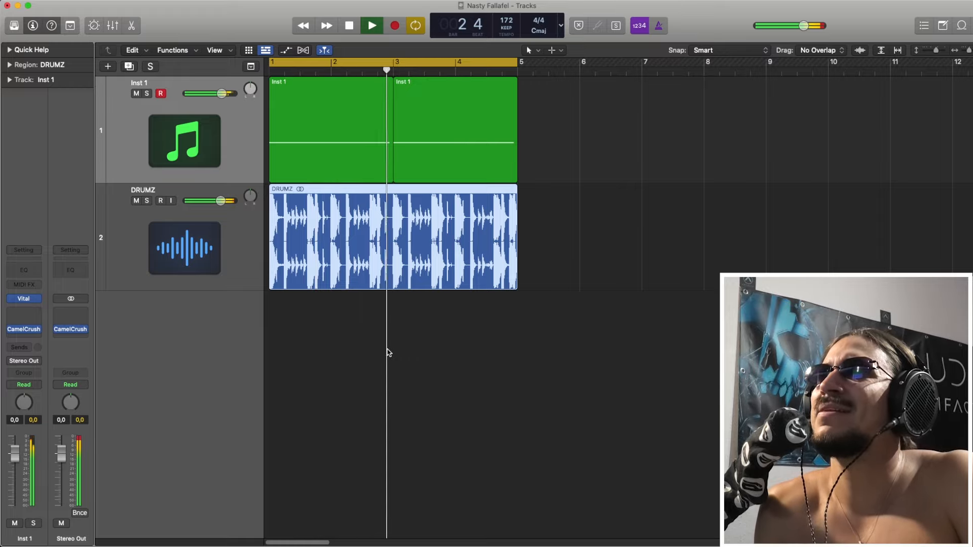
key(space)
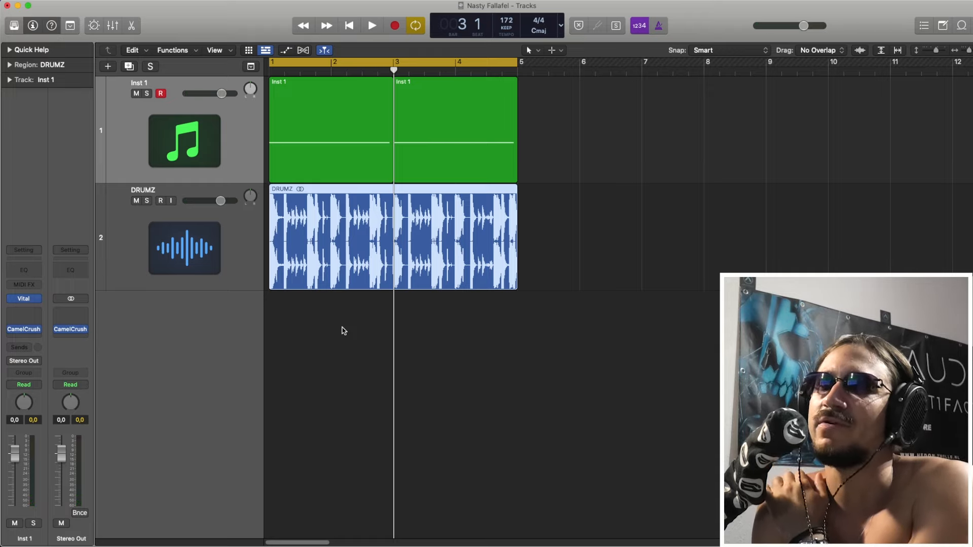
Step: Reopen the Vital patch to review its effects chain, voice settings and LFO 1 shape, and close it again
click(28, 300)
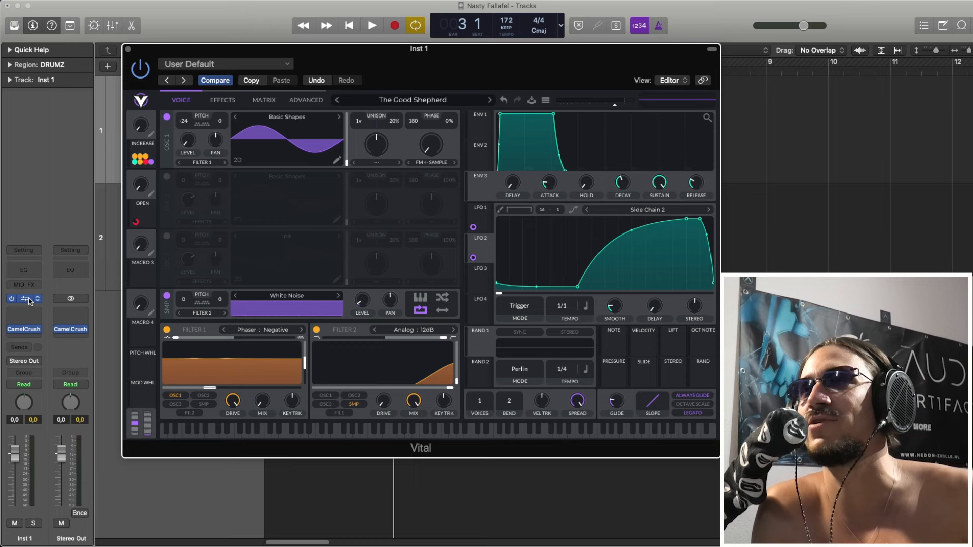
click(220, 99)
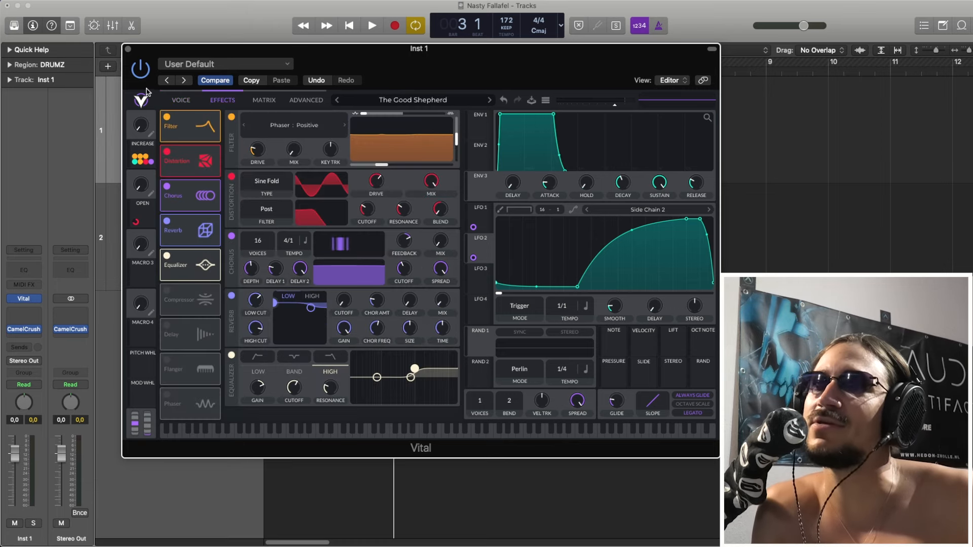
click(182, 100)
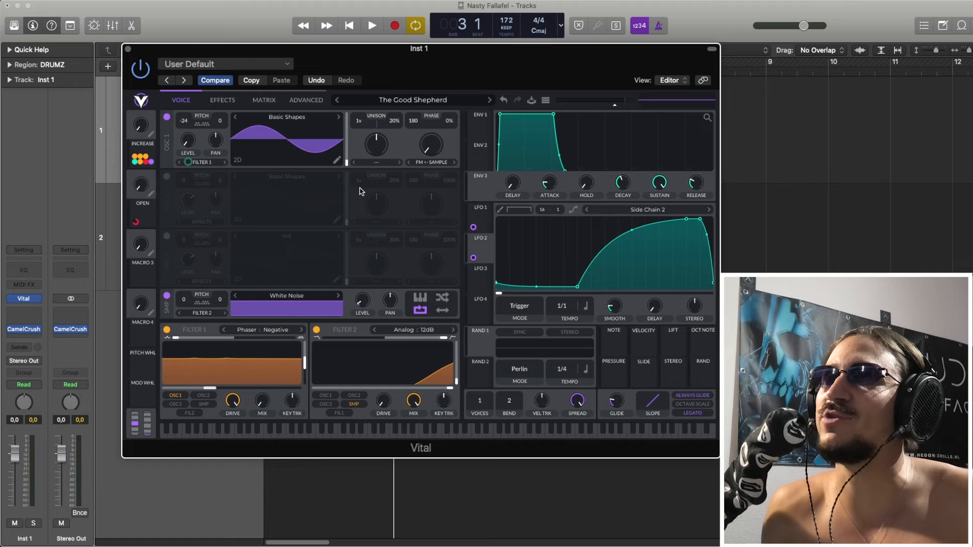
click(485, 213)
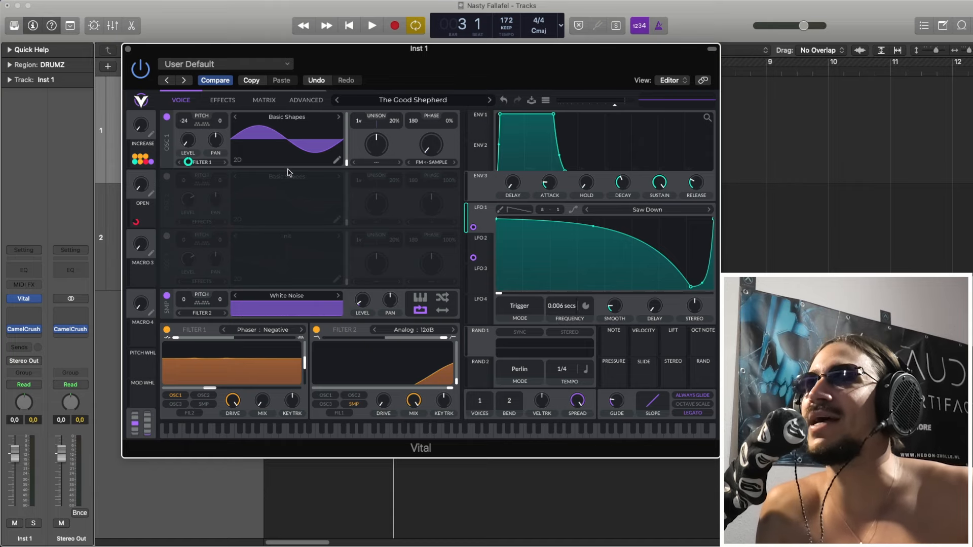
click(128, 49)
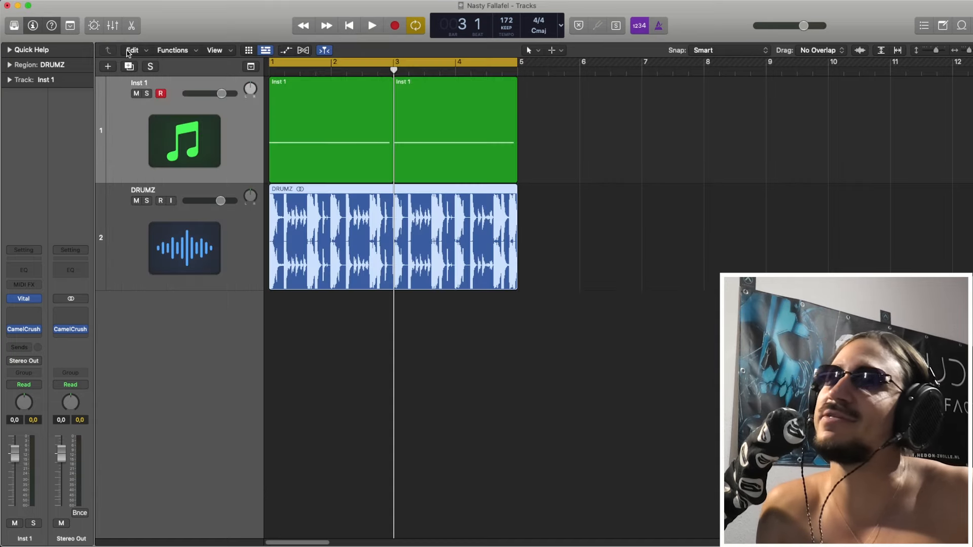